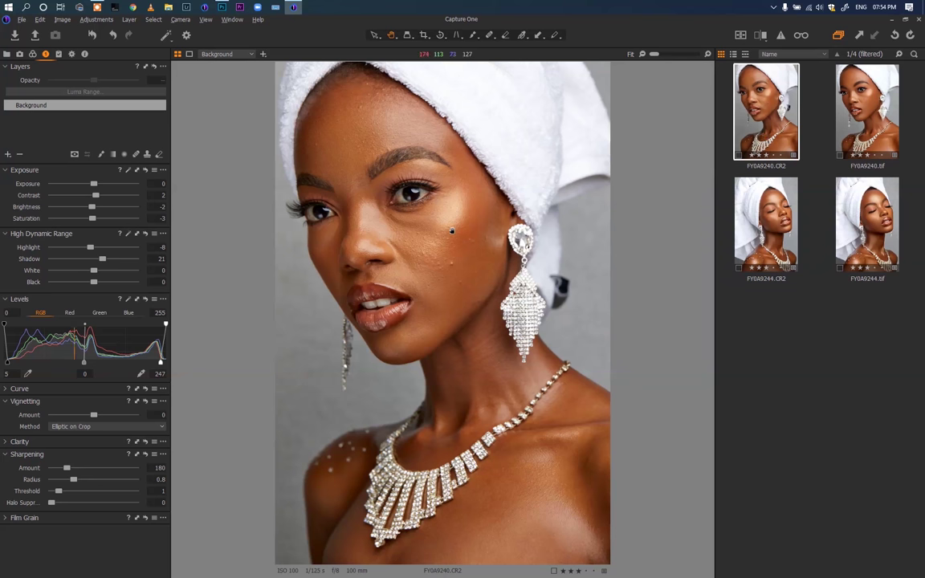
- Browse the FY0A9240.tif, FY0A9244.CR2 and FY0A9244.tif thumbnails
left_click(865, 117)
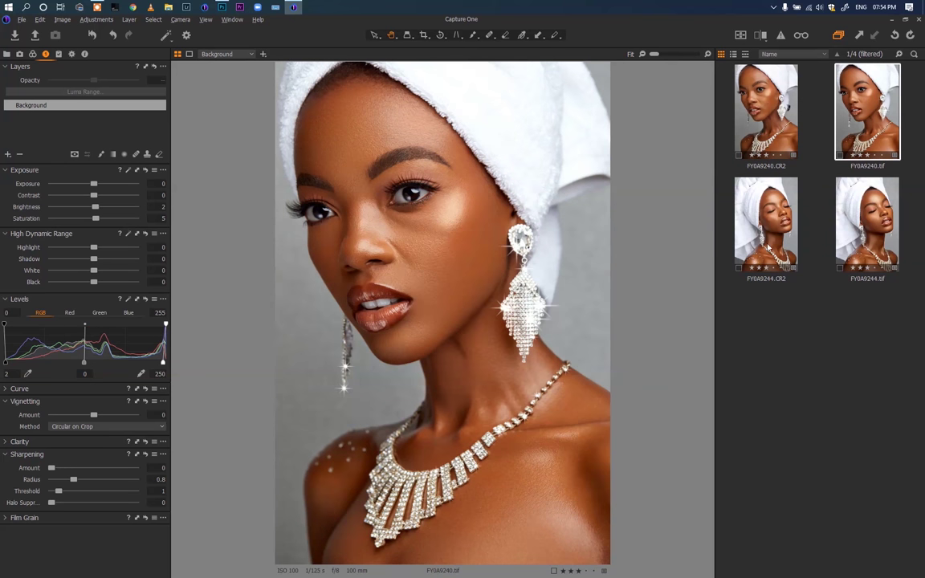
left_click(771, 240)
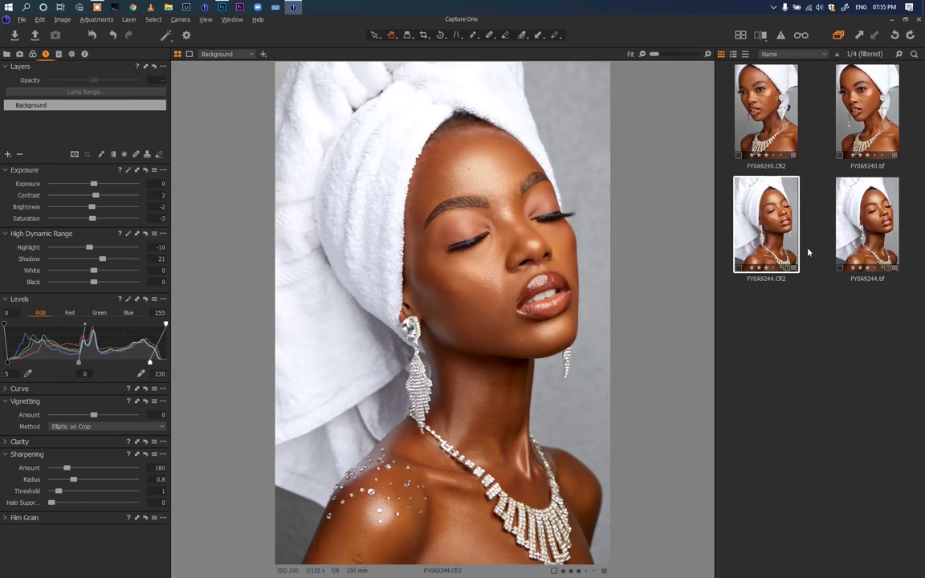
left_click(861, 233)
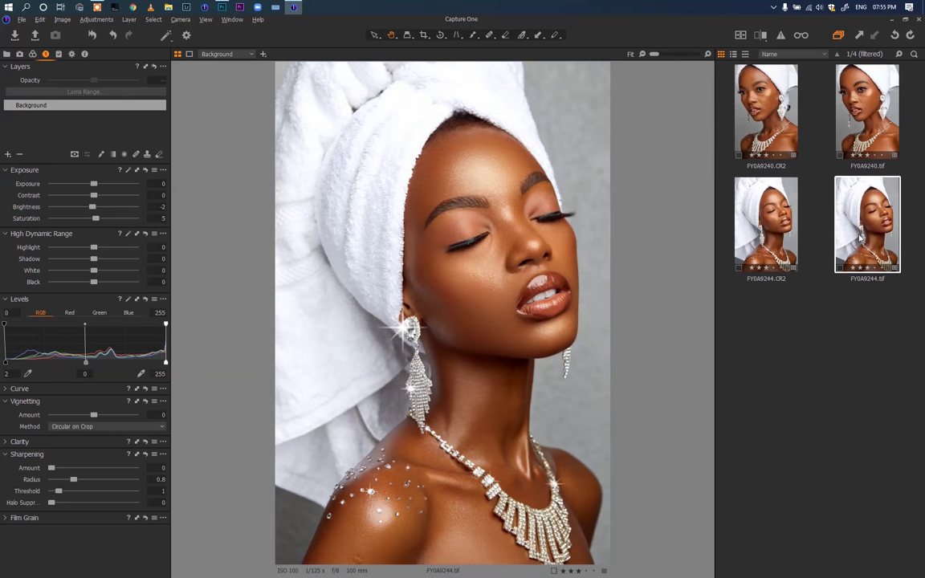
- Show FY0A9240.tif and FY0A9244.tif side by side, then select the raw FY0A9240.CR2 alone
left_click(865, 122)
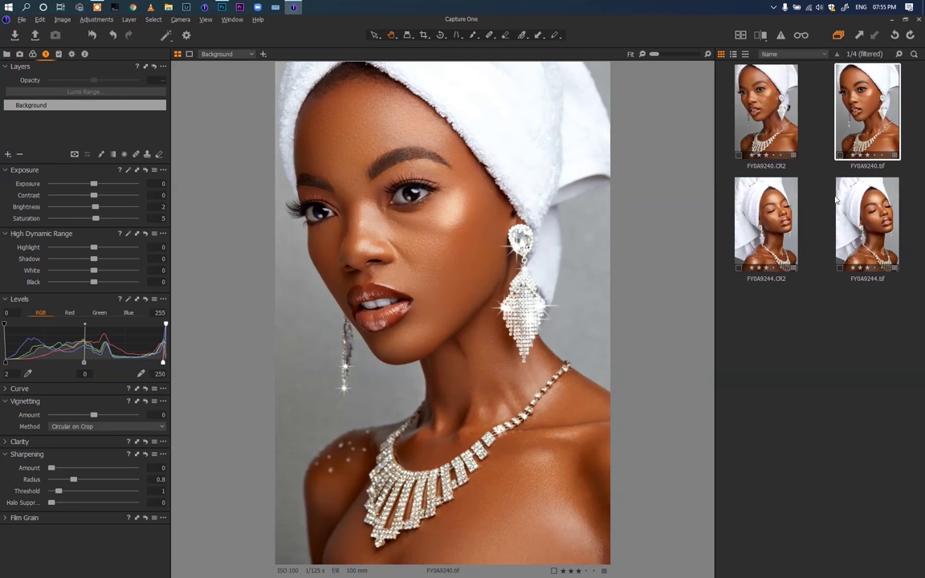
left_click(867, 233, "ctrl")
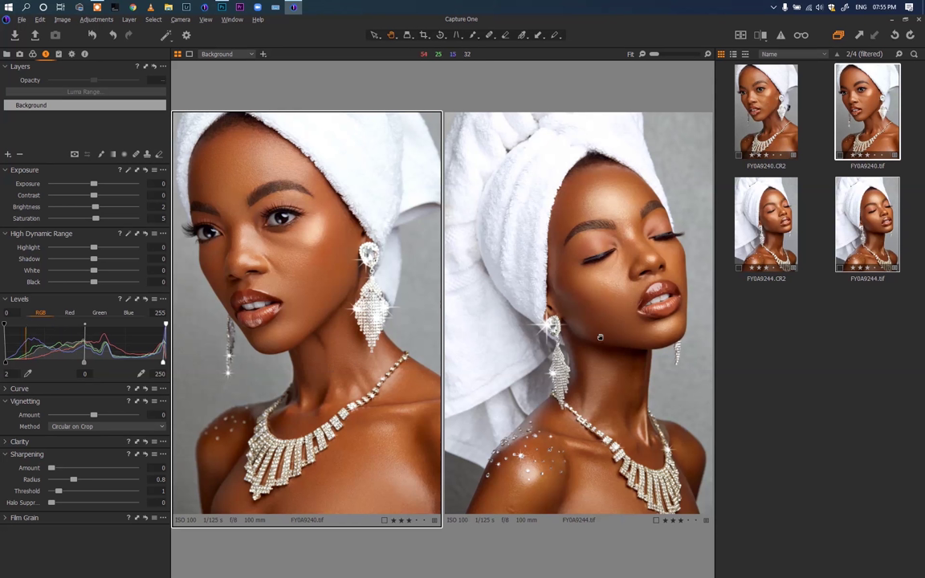
left_click(787, 128)
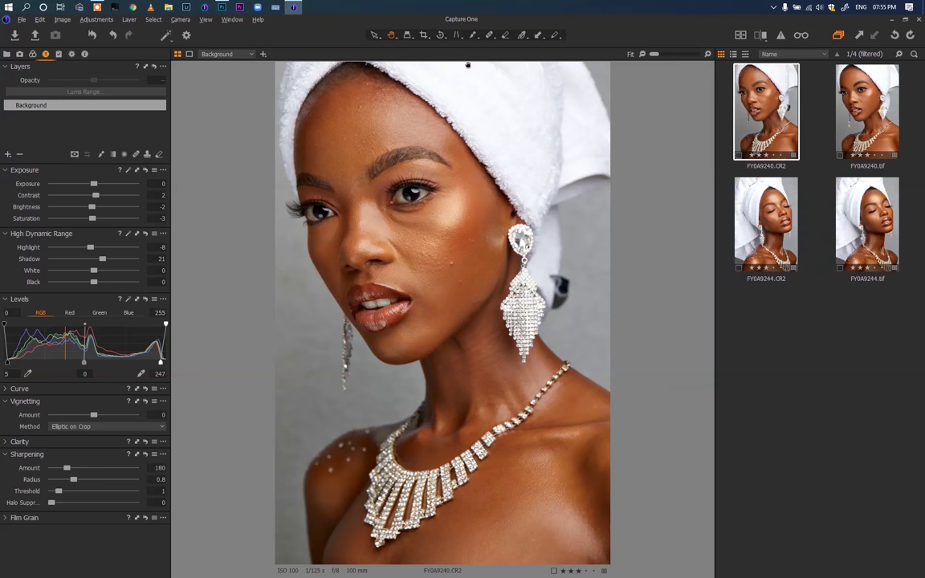
- Sweep the Before/After split across the FY0A9240.CR2 face to compare, then turn it off
left_click(760, 35)
left_click_drag(440, 314, 637, 274)
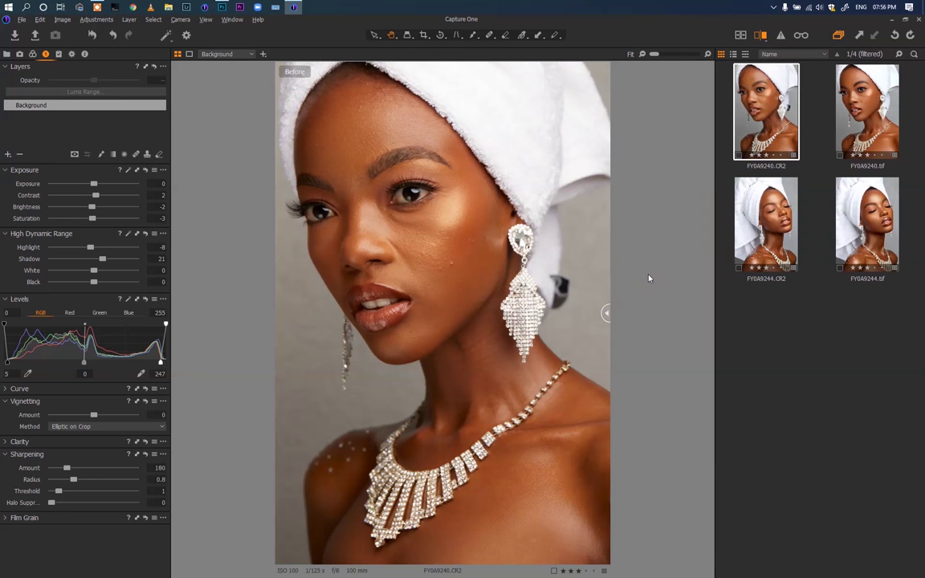
left_click_drag(620, 289, 669, 320)
left_click_drag(607, 313, 216, 330)
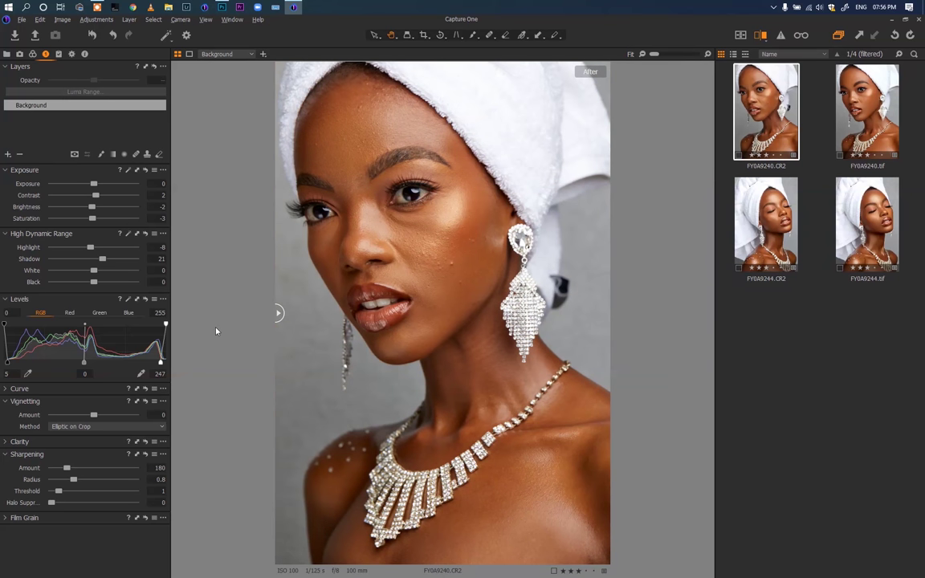
left_click_drag(277, 312, 485, 241)
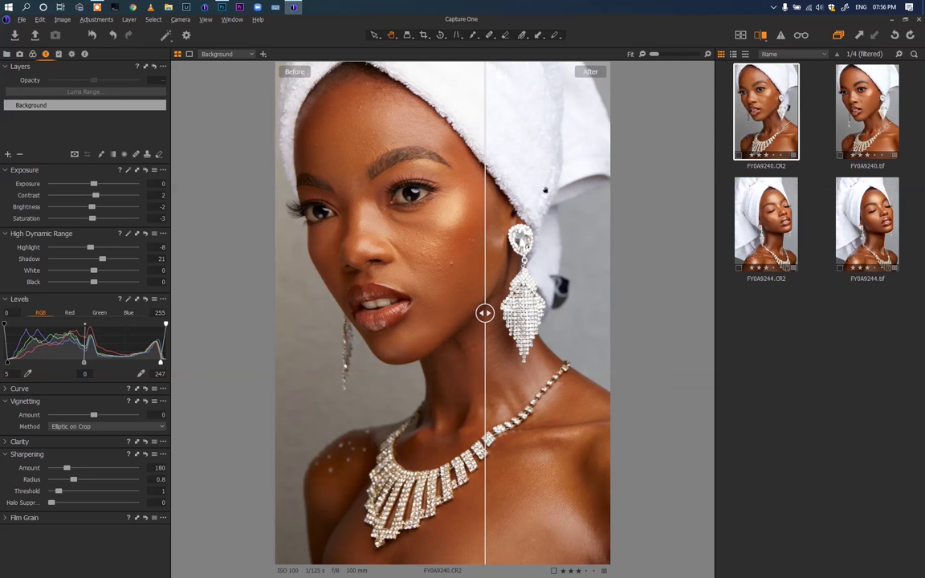
left_click(760, 36)
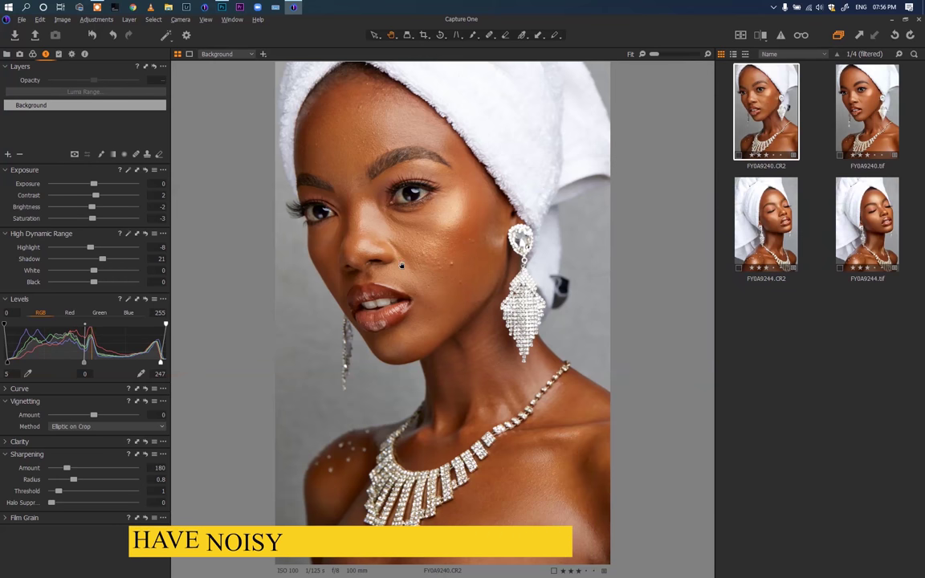
- Reset FY0A9240.CR2's white balance in the Color tools, then undo the reset
left_click(33, 54)
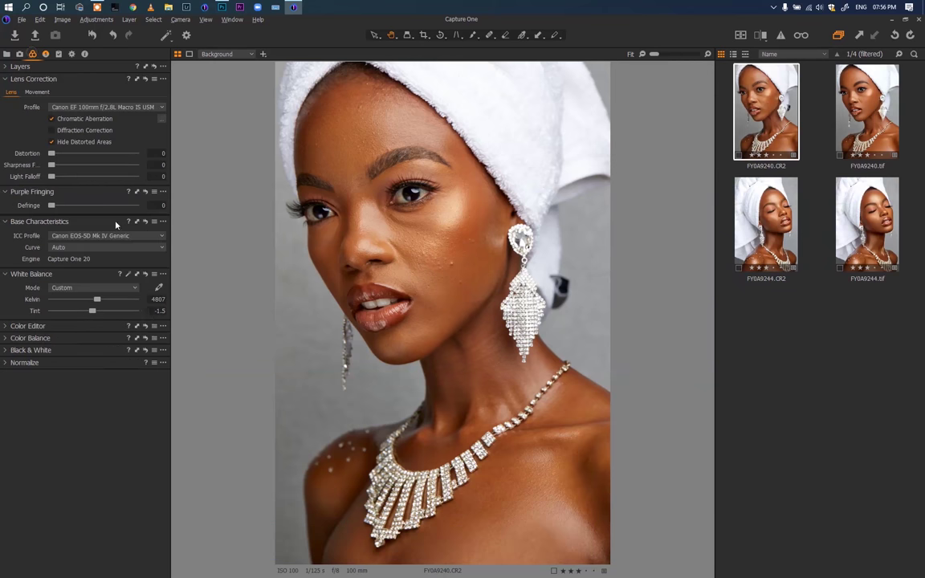
left_click(147, 275)
key("ctrl+z")
- Expand and collapse Color Editor and Color Balance, then switch to Group 1.psb in Photoshop
left_click(8, 327)
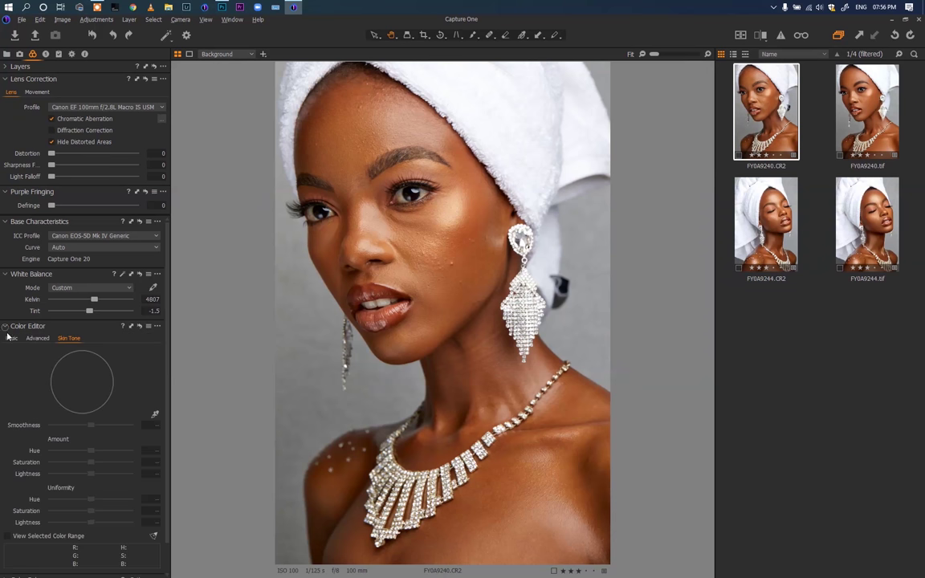
left_click(37, 338)
left_click(12, 338)
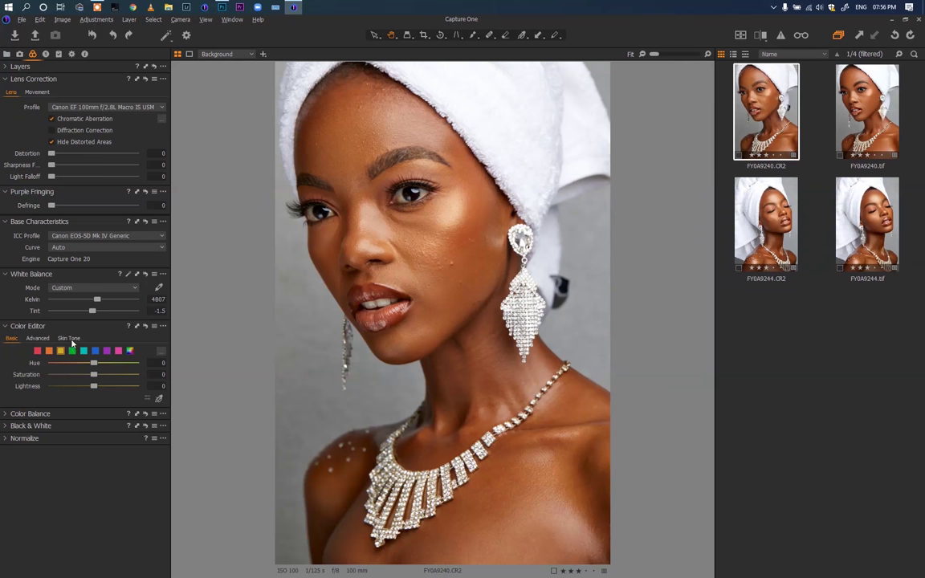
left_click(11, 326)
left_click(6, 338)
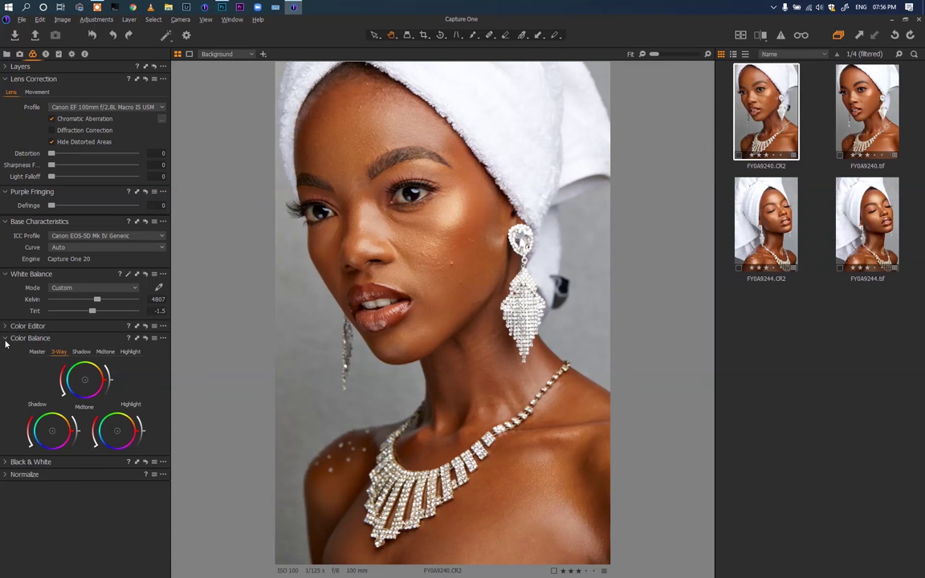
left_click(6, 338)
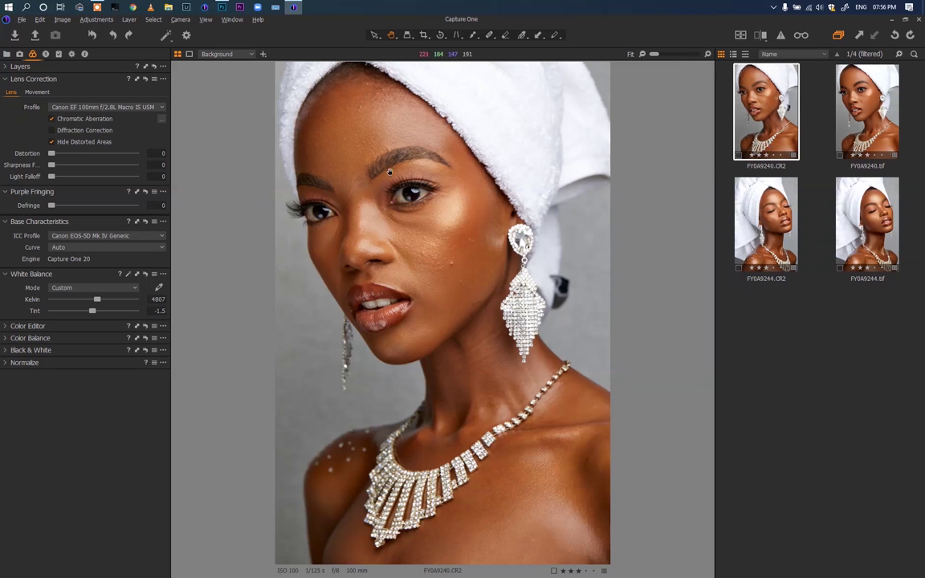
left_click(224, 7)
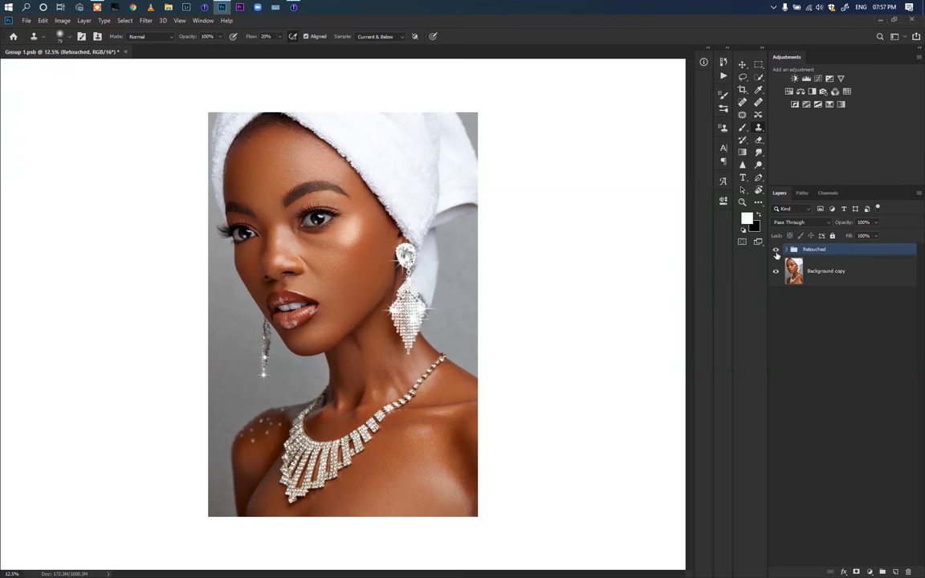
left_click(775, 251)
left_click(776, 250)
left_click(775, 251)
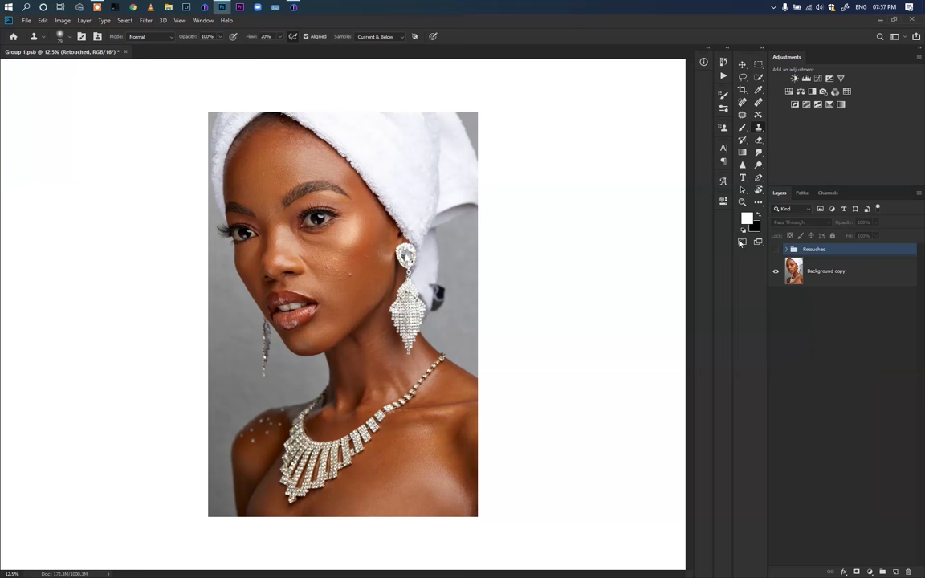
left_click(775, 251)
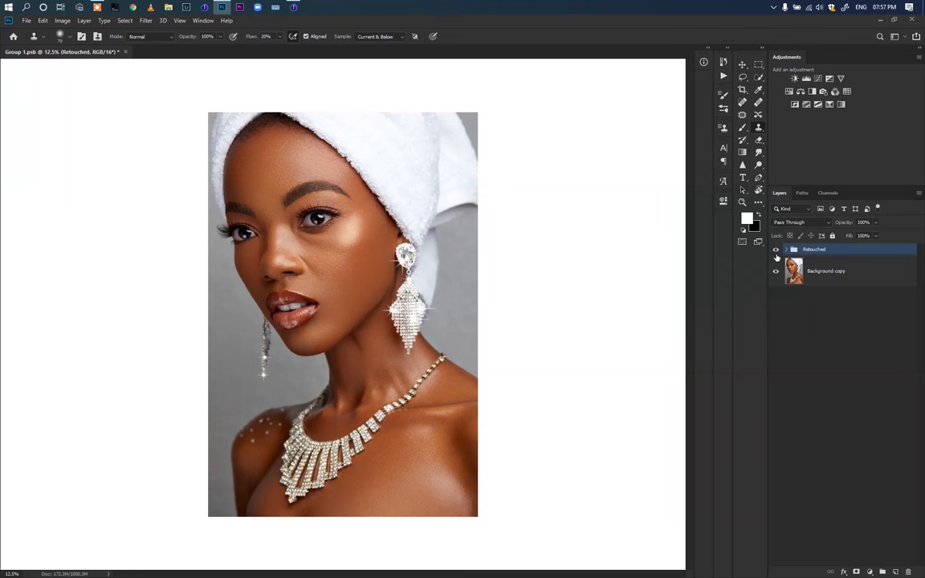
- Expand the Retouched group and hide Sparkle and Shine through Eye&Teeth Whitening and D&B Quick
left_click(787, 251)
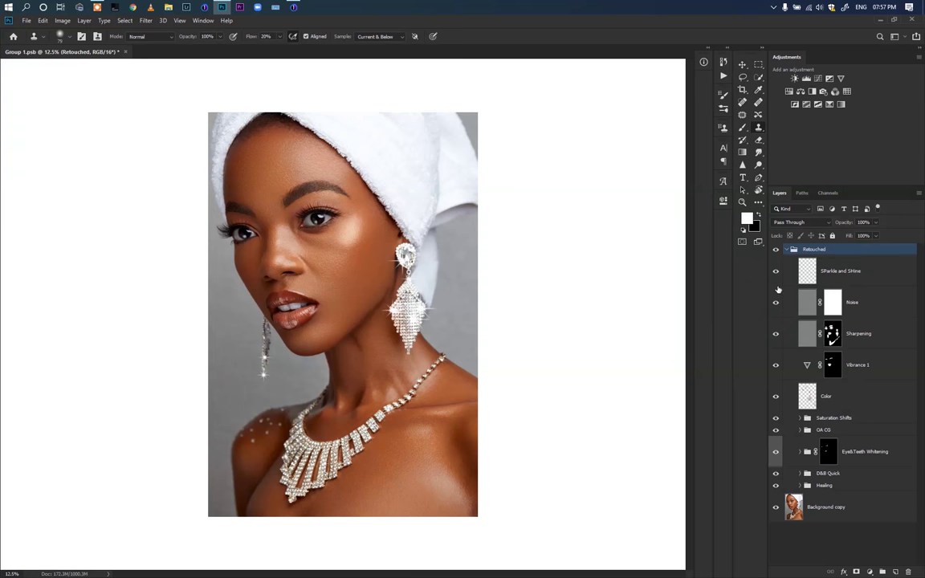
left_click_drag(776, 278, 776, 451)
left_click(776, 474)
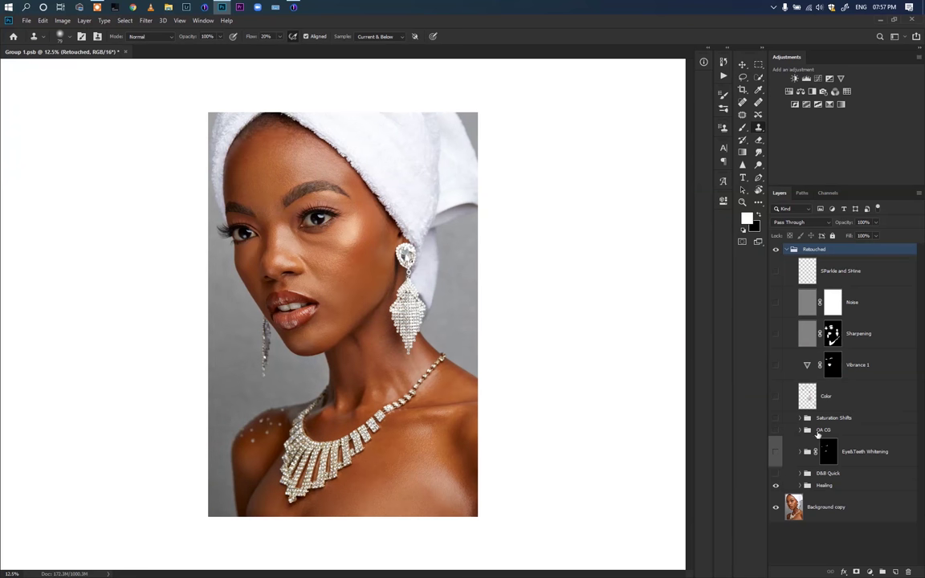
- Expand the Healing group, compare it on and off, then hide Curves 1 and Healing
left_click(801, 486)
left_click_drag(920, 473, 877, 548)
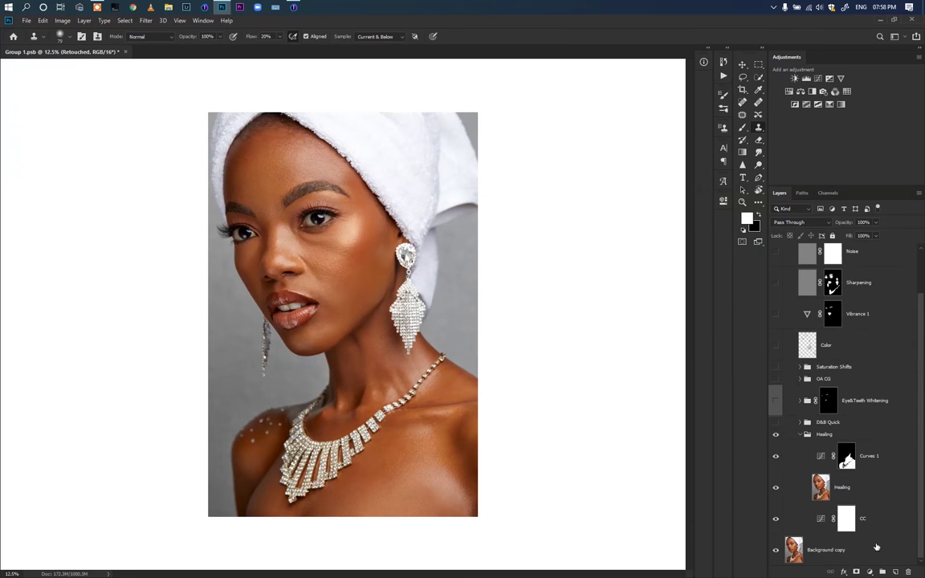
left_click(776, 435)
left_click(775, 437)
left_click(775, 437)
left_click(775, 438)
left_click_drag(777, 457, 776, 488)
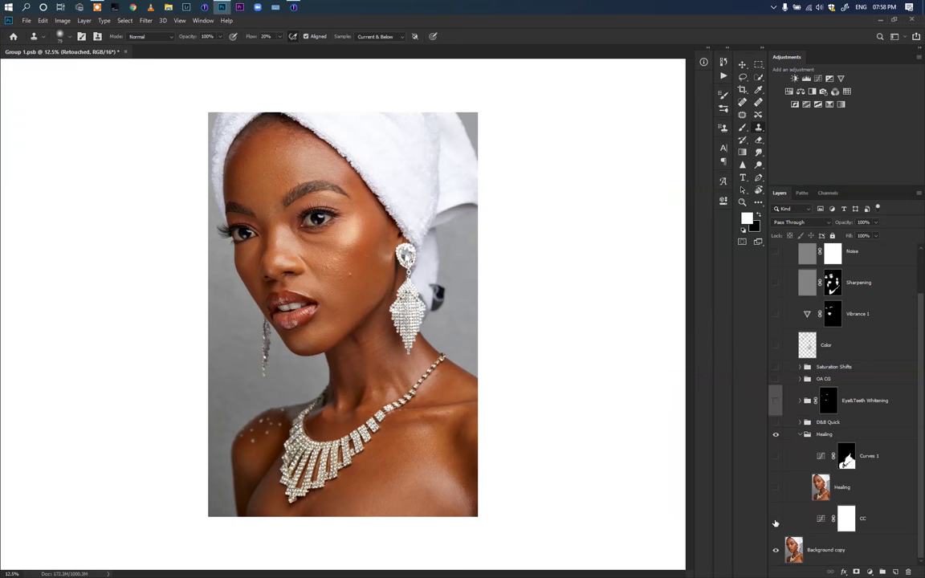
- Select the CC layer, flick Healing on and off, and dismiss the clone source error
left_click(865, 522)
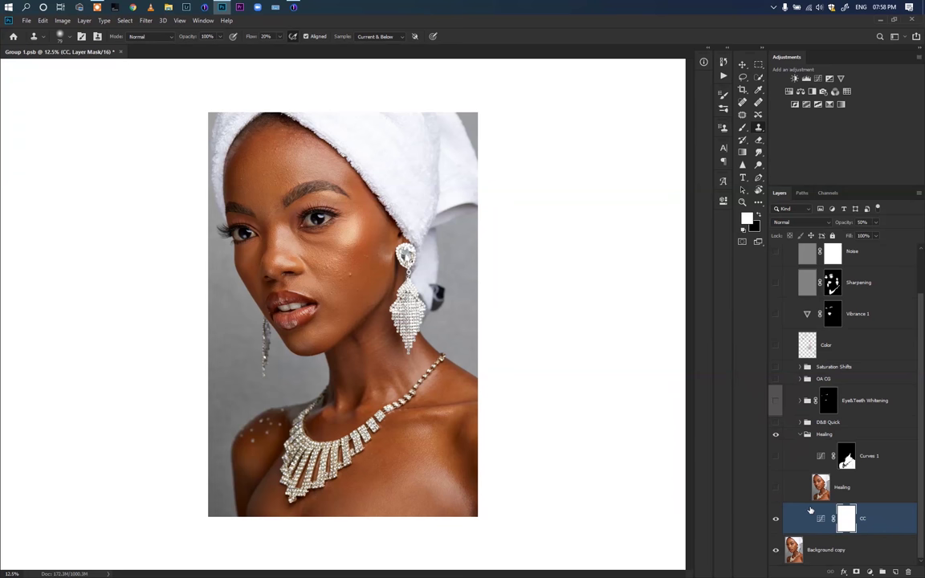
left_click(776, 487)
left_click(776, 487)
left_click(776, 487)
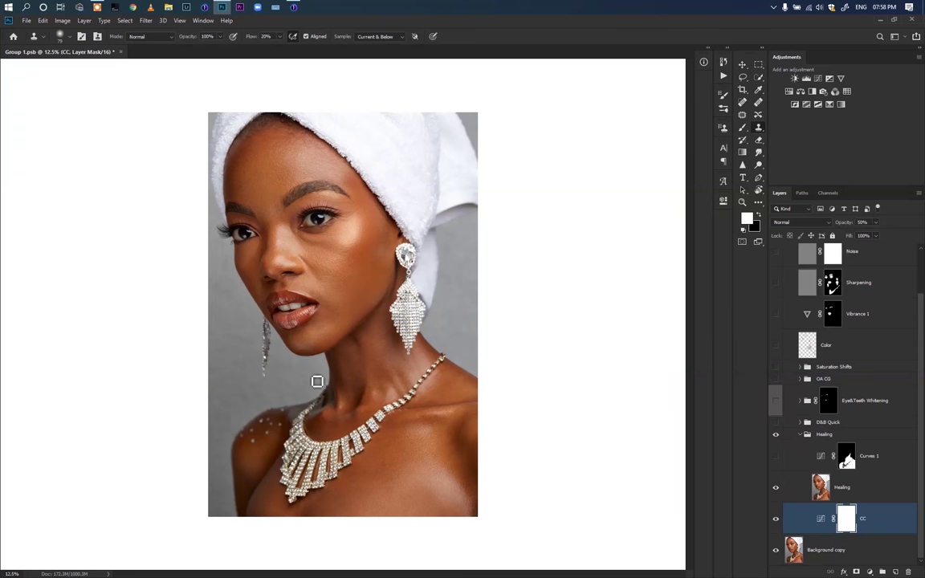
left_click(377, 384)
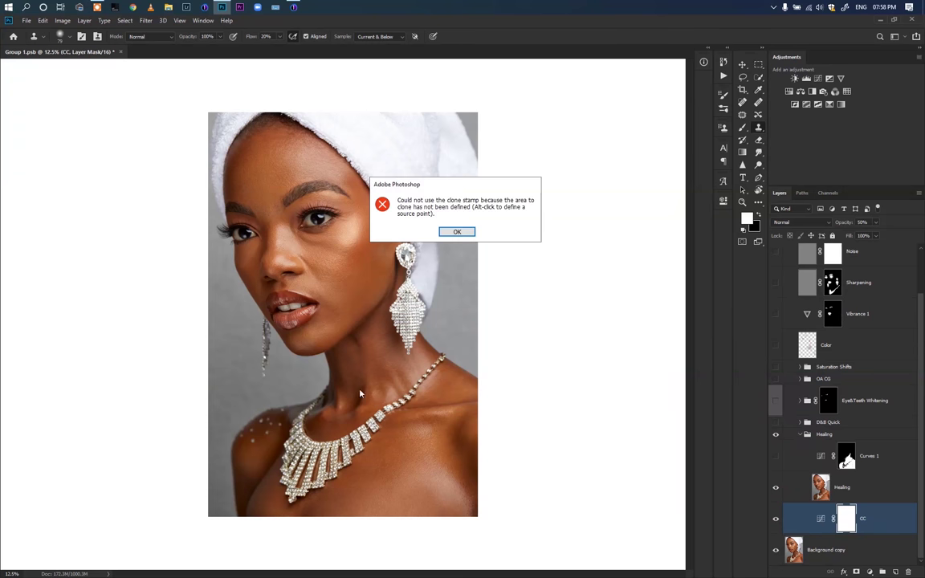
left_click(456, 231)
- Toggle the Healing layer repeatedly to compare the dark spot, leaving it visible
left_click(776, 487)
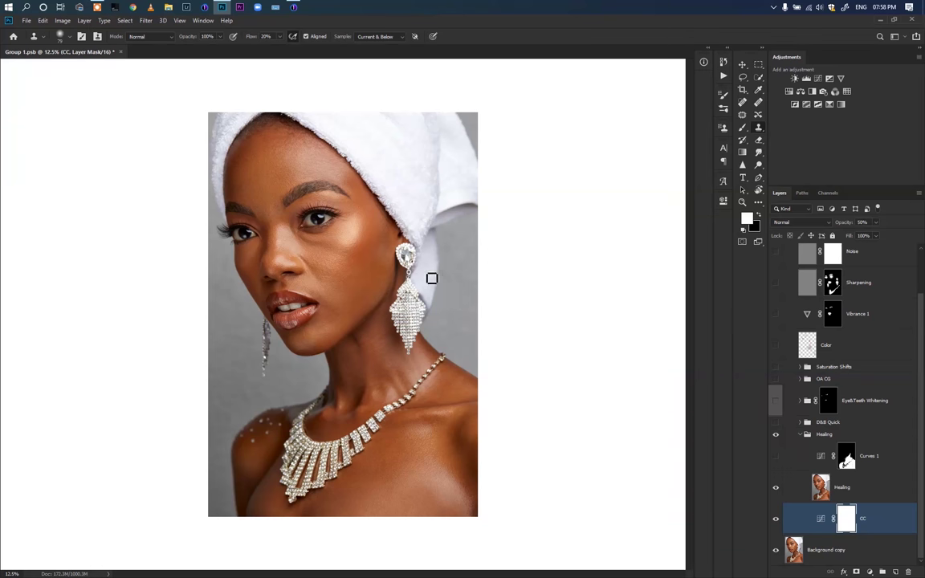
left_click(776, 488)
left_click(776, 487)
left_click(776, 487)
left_click(775, 488)
left_click(776, 488)
left_click(775, 488)
left_click(776, 488)
left_click(776, 489)
scroll(278, 148, "up", 2)
scroll(278, 148, "up", 1)
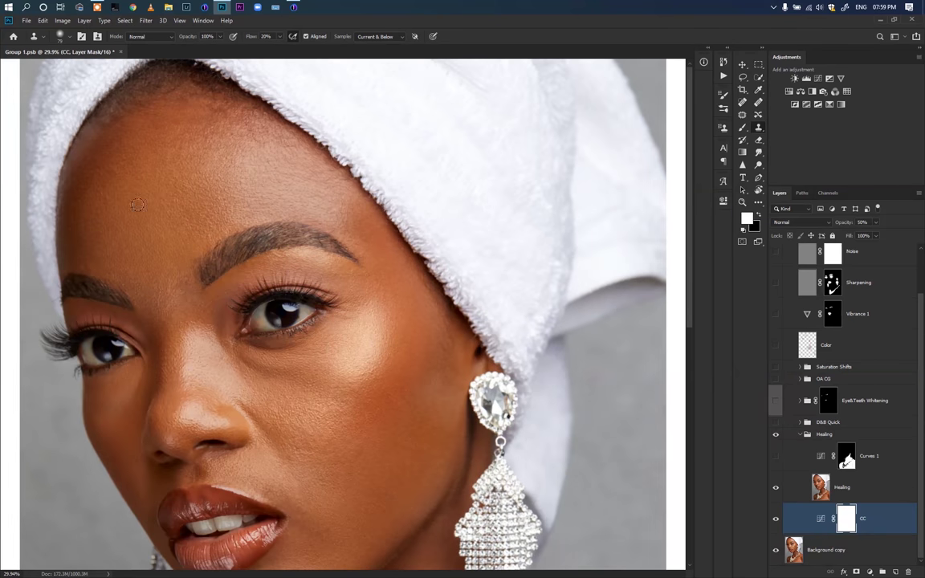
left_click(775, 489)
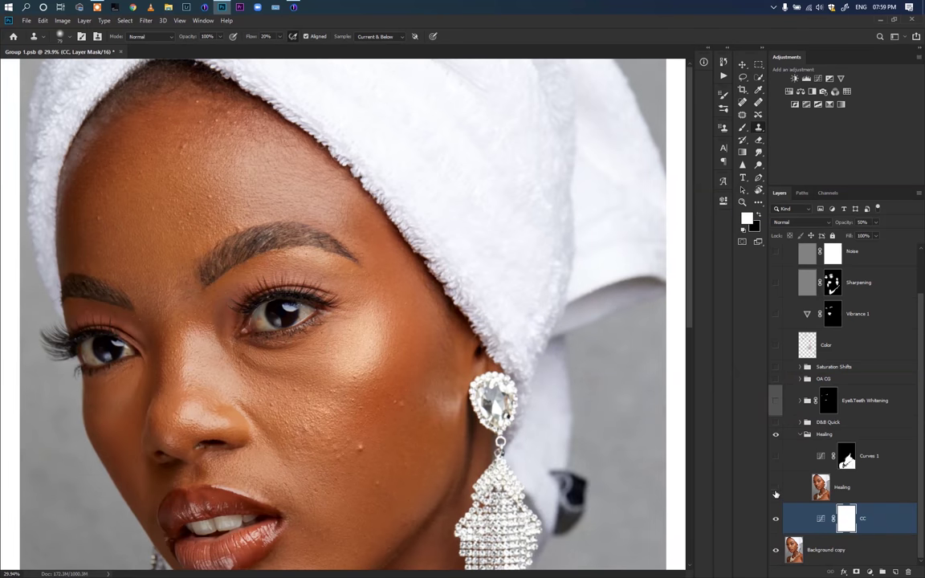
left_click(776, 489)
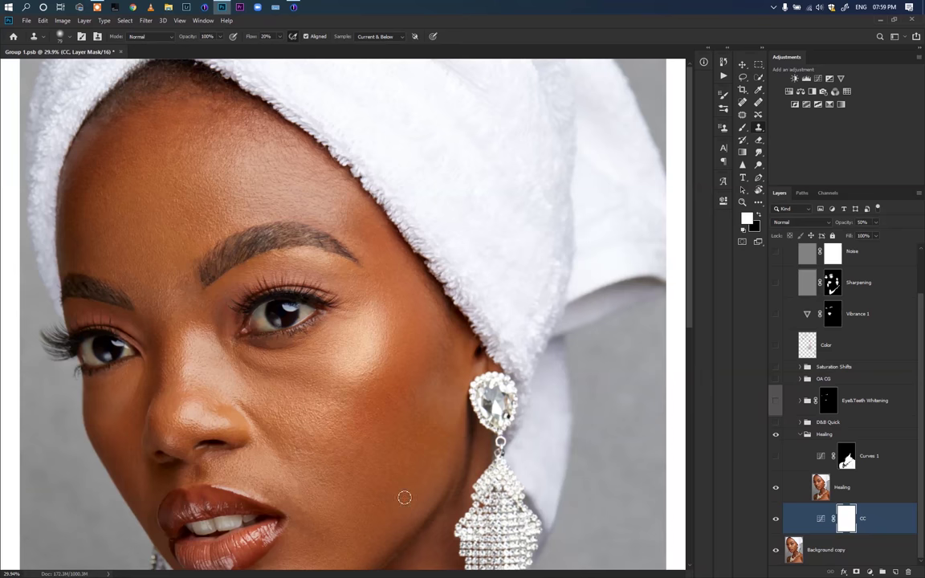
left_click_drag(391, 448, 392, 275)
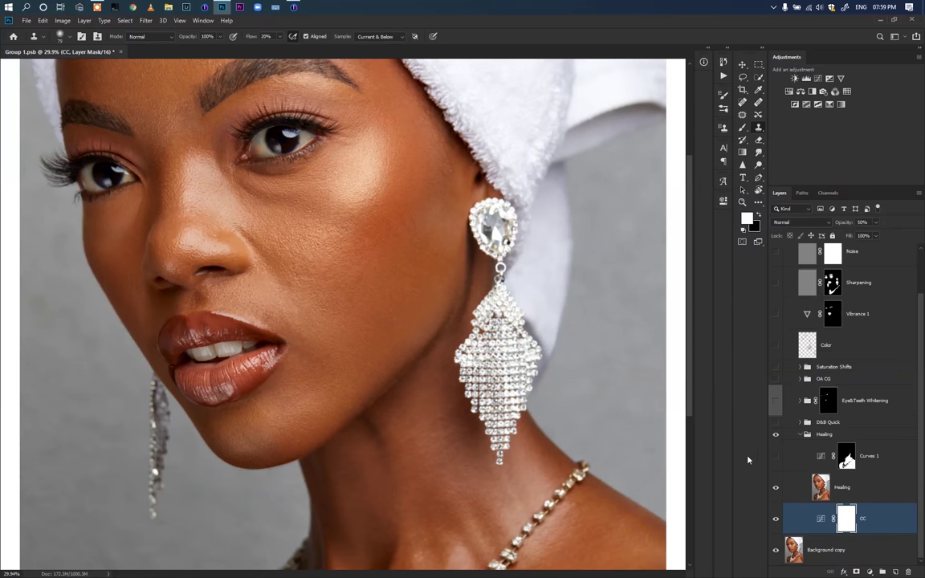
left_click(776, 518)
left_click(776, 519)
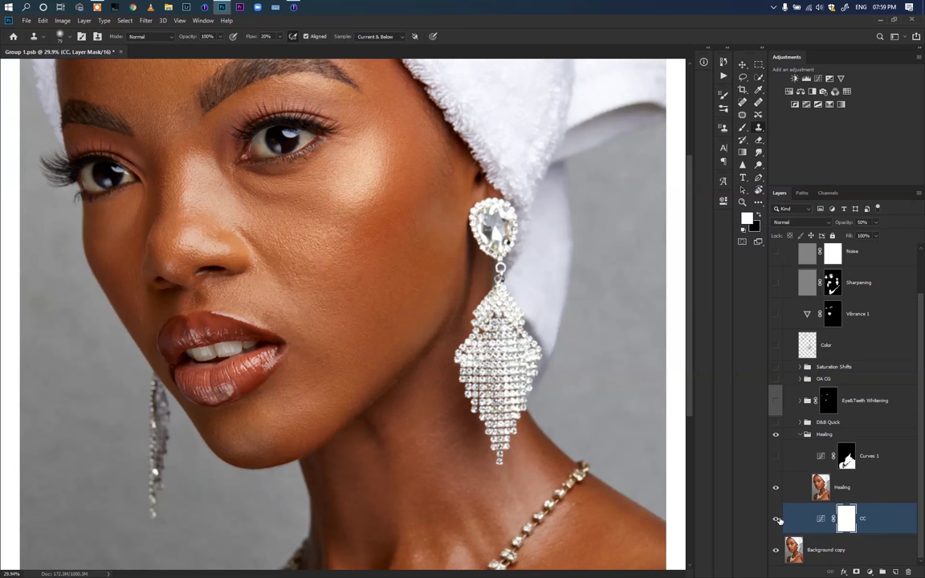
left_click(776, 493)
left_click(777, 495)
left_click(777, 500)
left_click(777, 502)
scroll(402, 423, "down", 4)
scroll(350, 444, "up", 2)
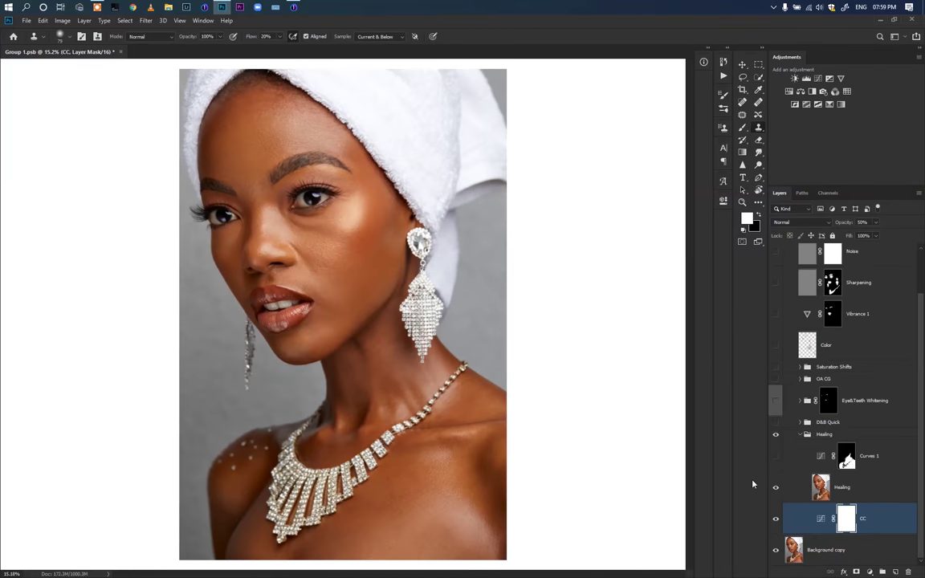
scroll(345, 442, "down", 1)
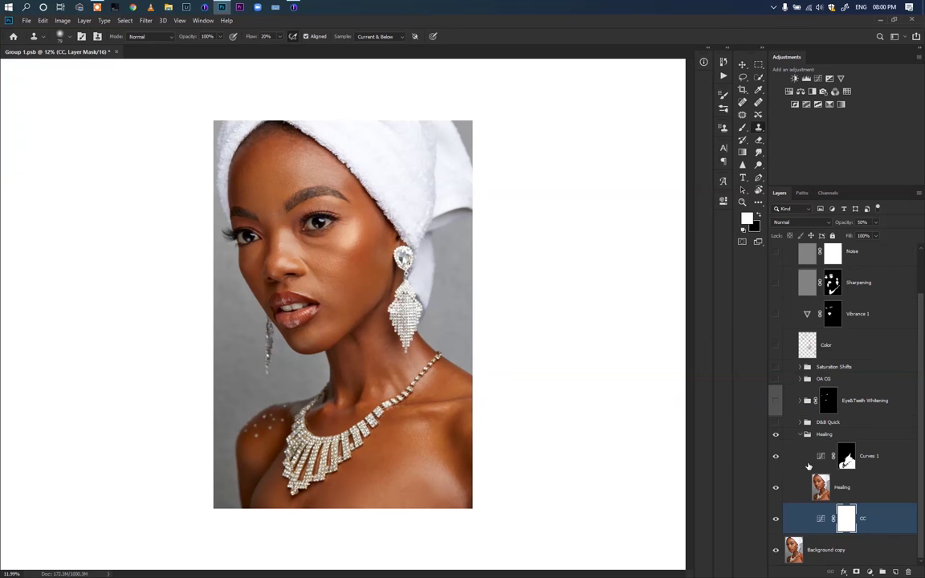
left_click(777, 457)
- Open the Curves 1 properties and view its Red, Green and Blue channel curves
double_click(826, 458)
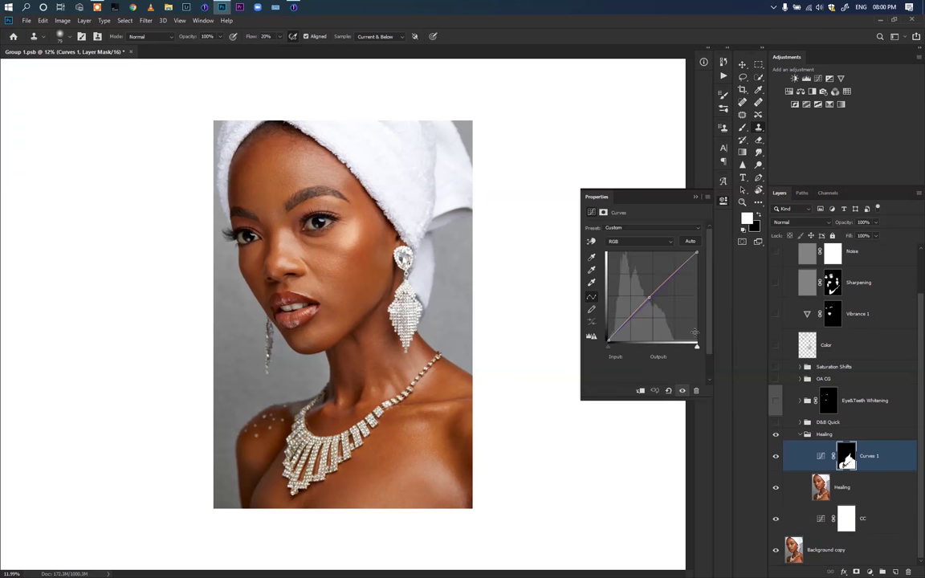
left_click(627, 243)
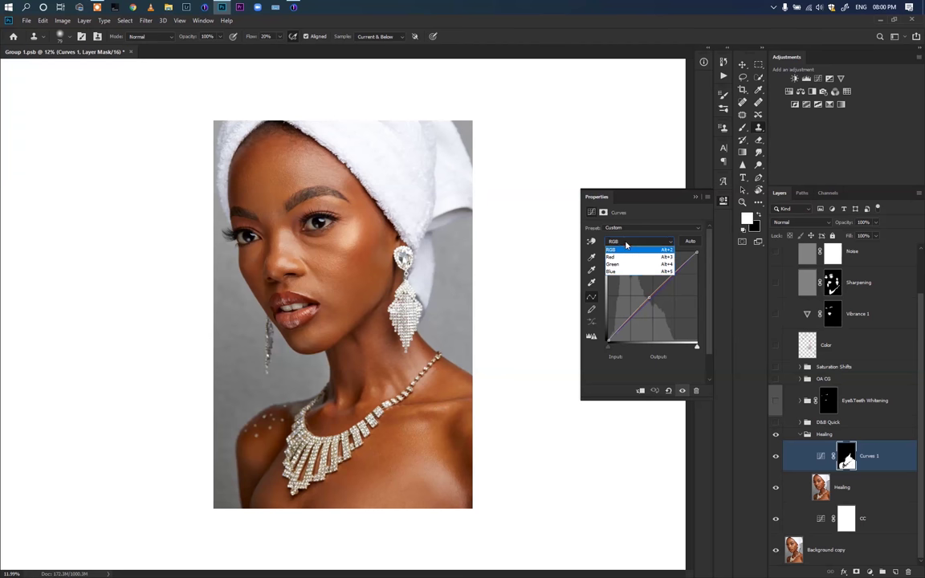
left_click(631, 252)
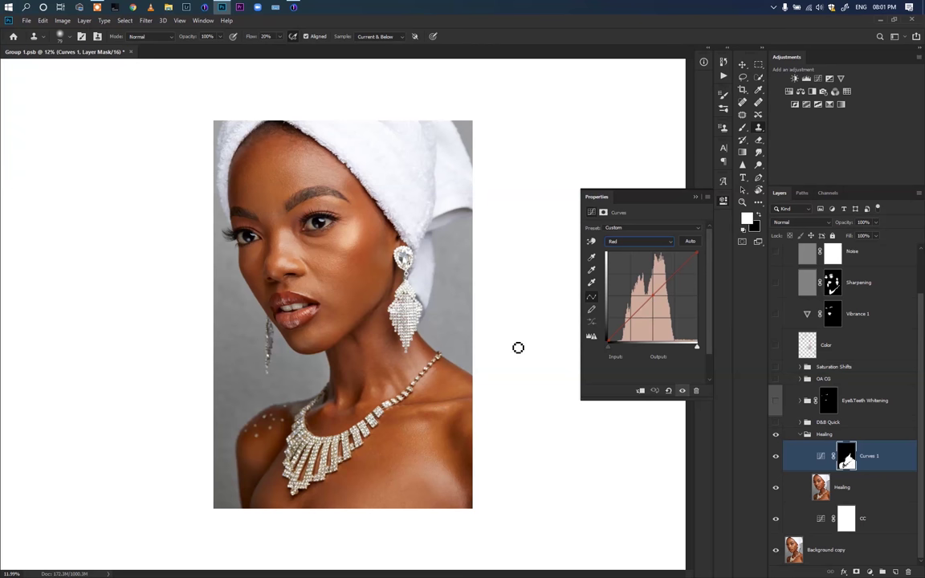
left_click(639, 241)
left_click(635, 257)
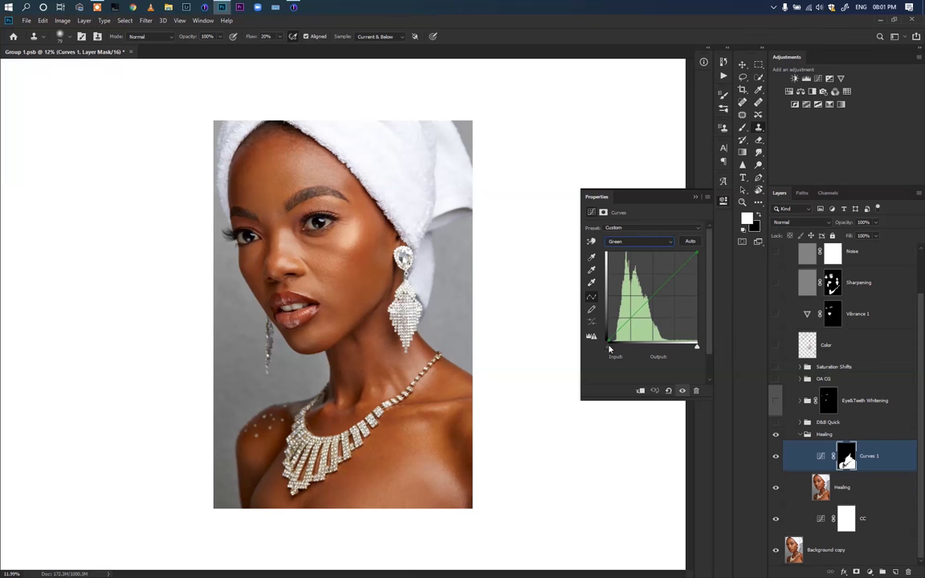
left_click(635, 241)
left_click(632, 273)
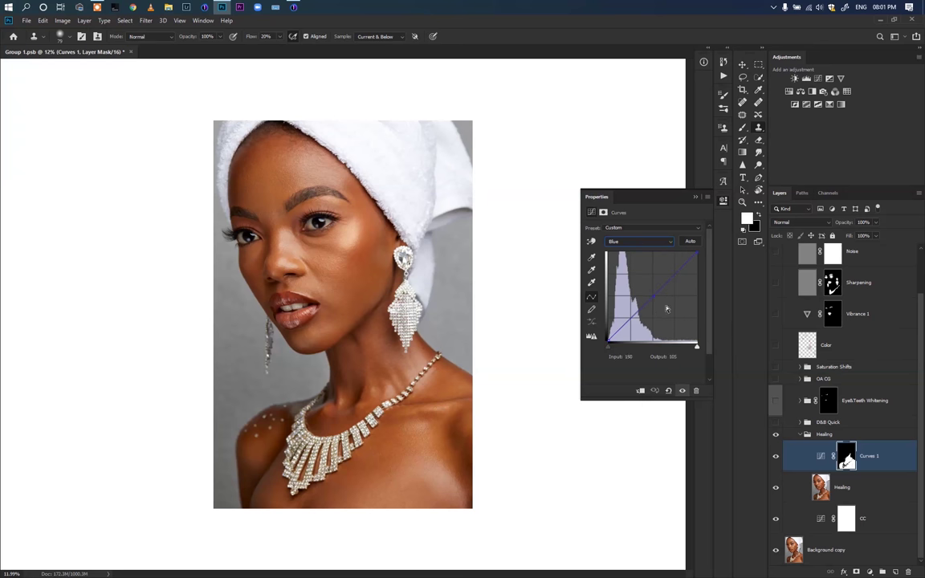
- Recheck the Green and Red curves, close the Curves properties, and collapse the Healing group
left_click(640, 242)
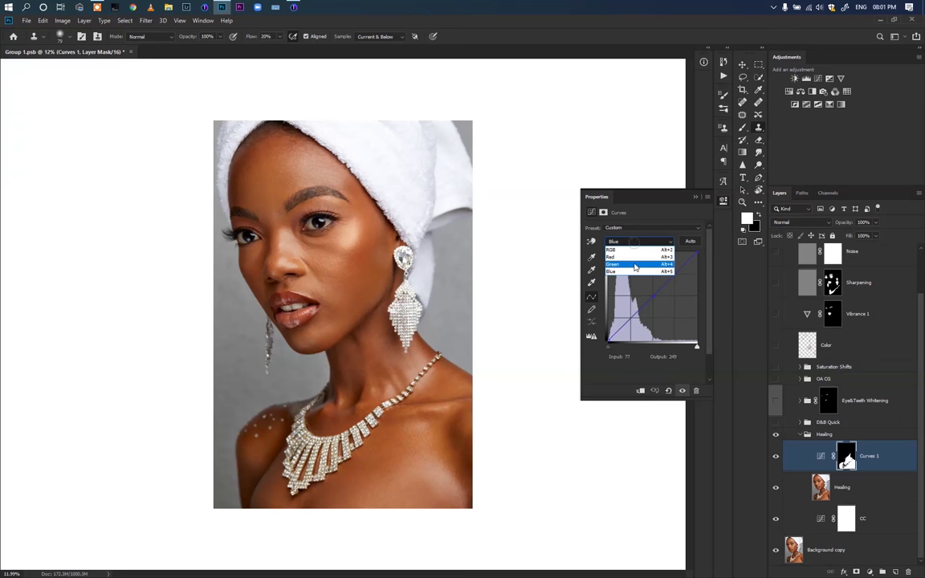
left_click(636, 267)
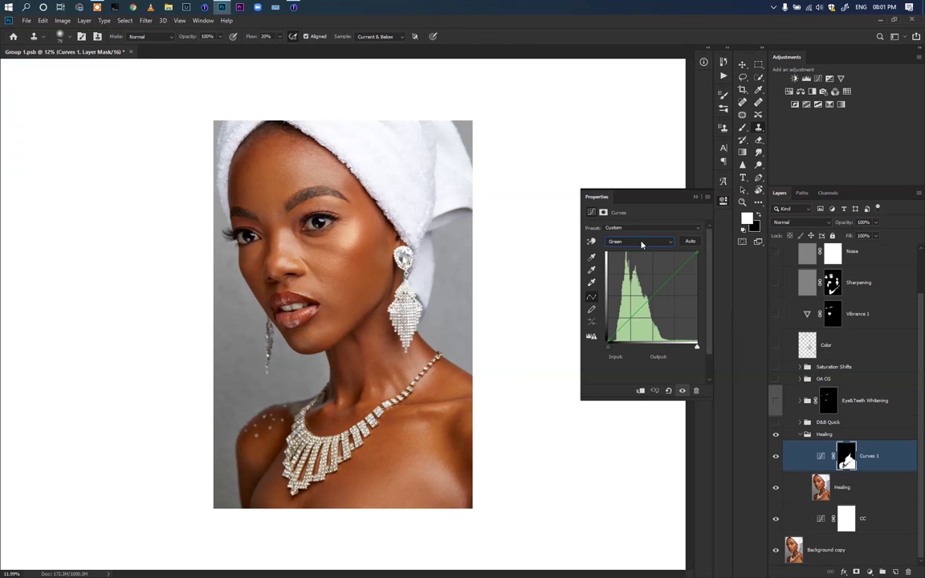
left_click(640, 242)
left_click(636, 256)
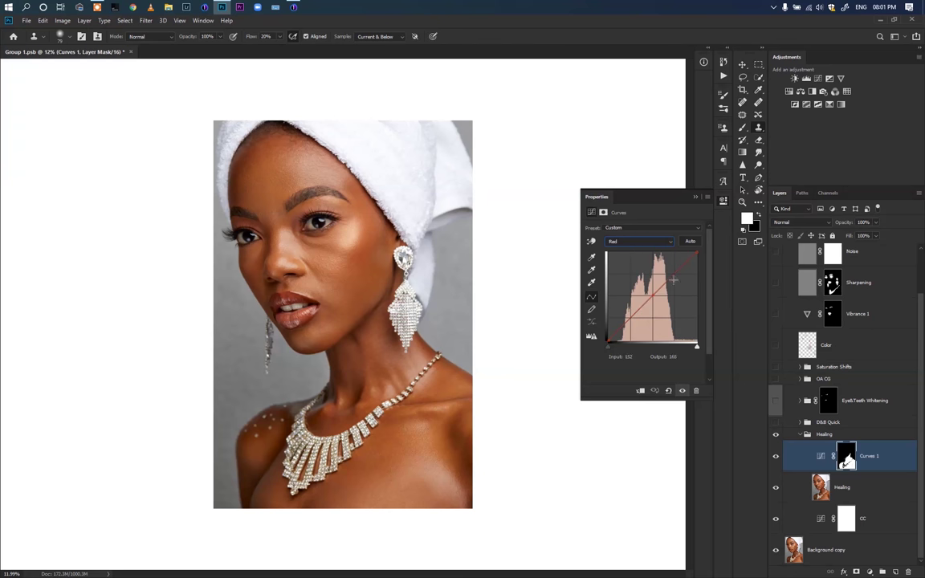
left_click(696, 197)
left_click(800, 435)
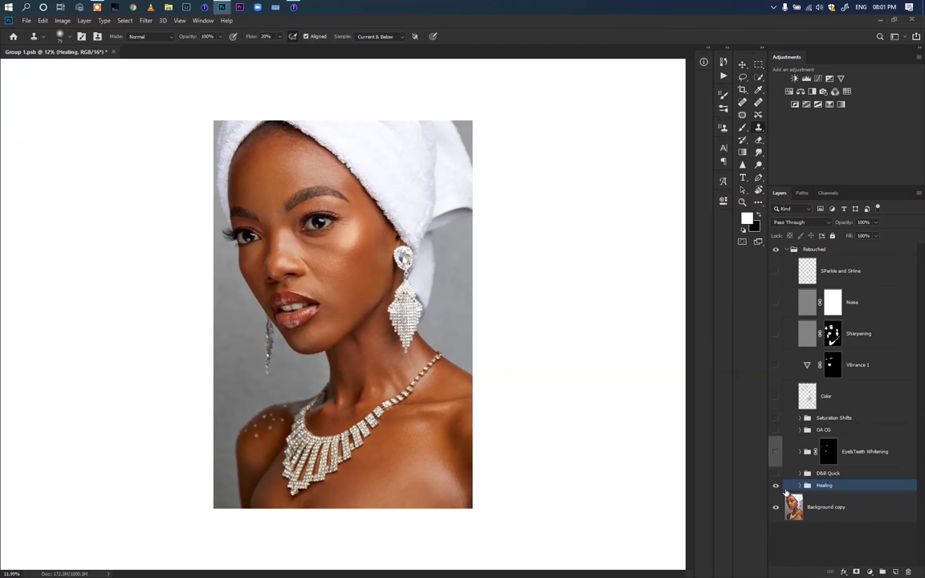
left_click(776, 489)
left_click(776, 488)
left_click(775, 488)
left_click(776, 487)
left_click(776, 487)
left_click(776, 488)
left_click(775, 487)
scroll(324, 321, "up", 5)
scroll(367, 298, "down", 2)
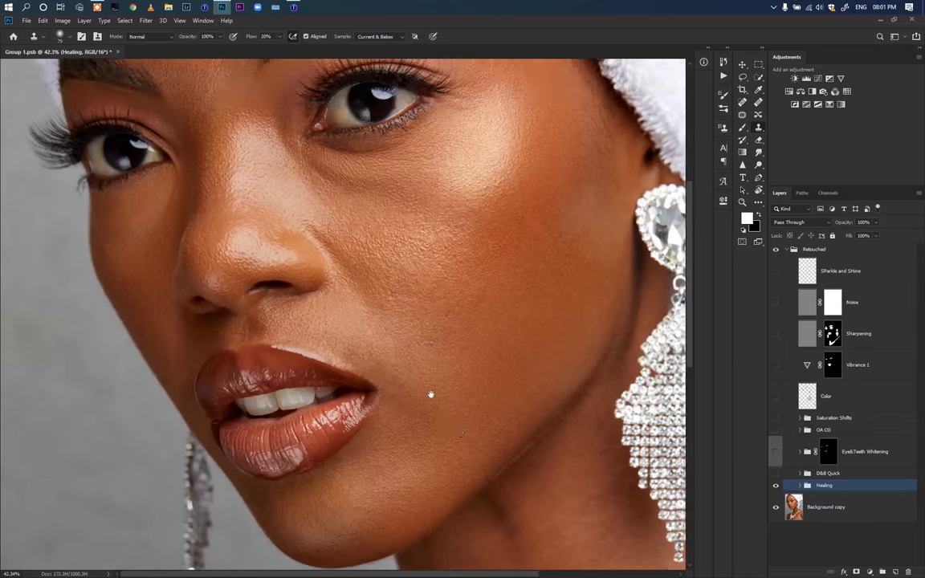
scroll(430, 393, "up", 4)
left_click(776, 486)
left_click(775, 487)
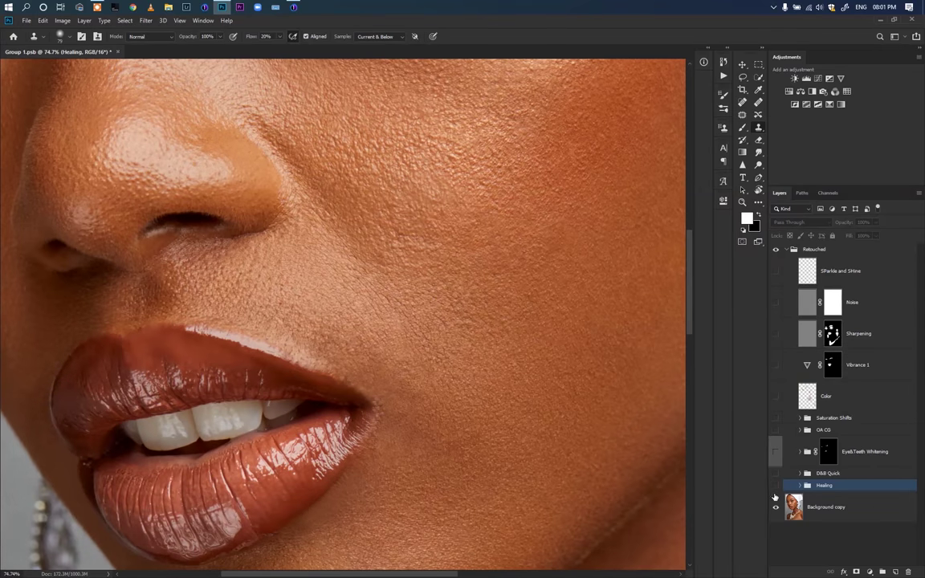
left_click(776, 486)
left_click(776, 487)
scroll(415, 333, "up", 5)
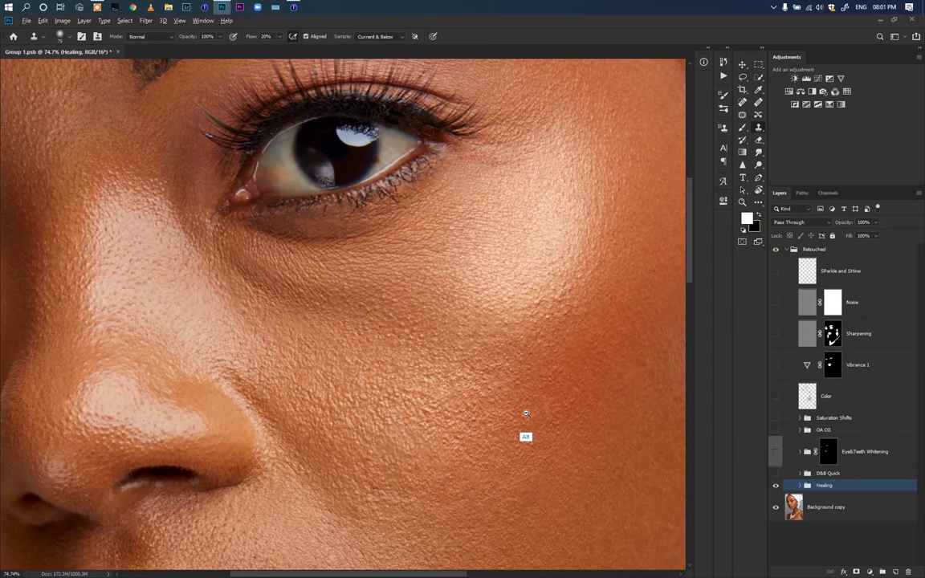
scroll(527, 419, "down", 5)
scroll(393, 372, "up", 4)
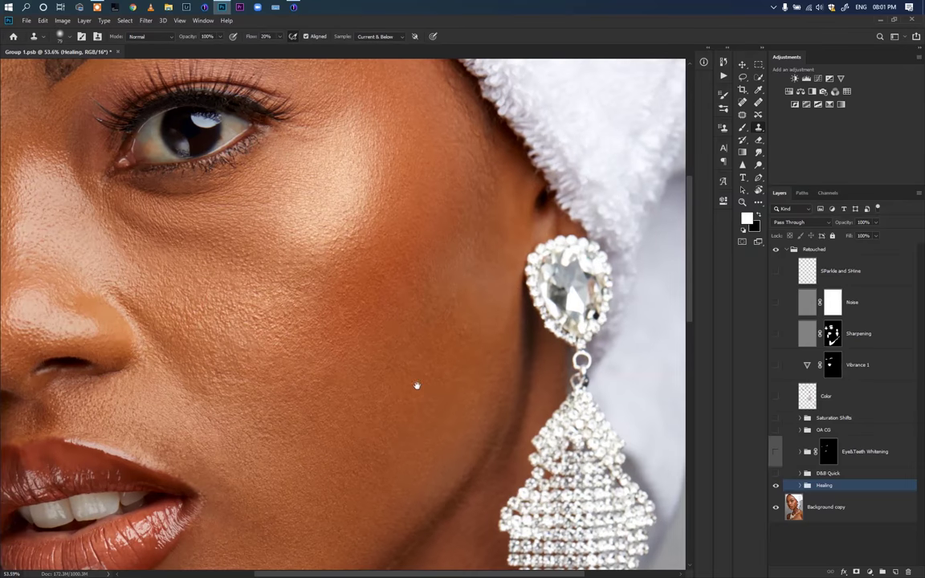
left_click_drag(417, 383, 485, 358)
left_click(775, 486)
left_click(776, 487)
left_click(776, 487)
left_click(775, 486)
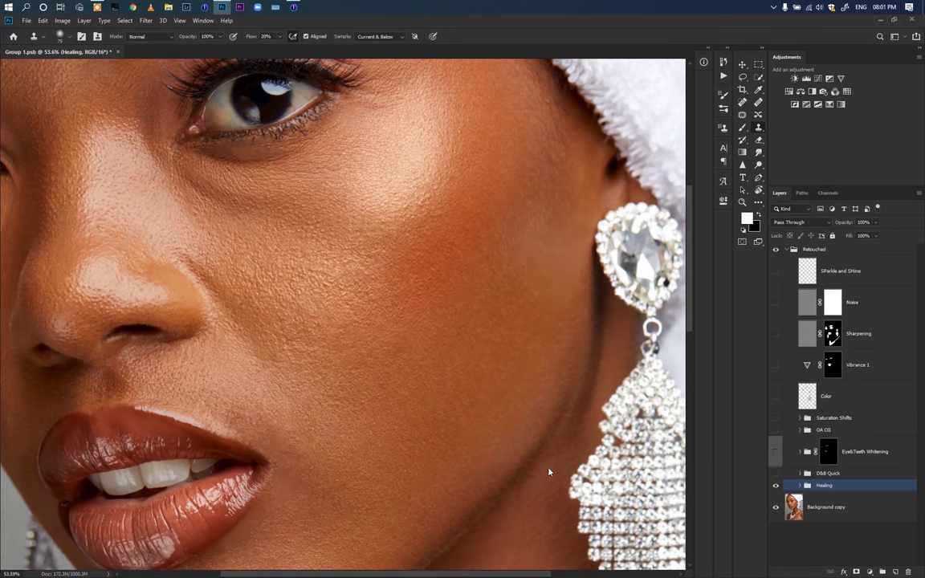
left_click(776, 487)
left_click(776, 487)
scroll(463, 446, "down", 6)
key("ctrl+0")
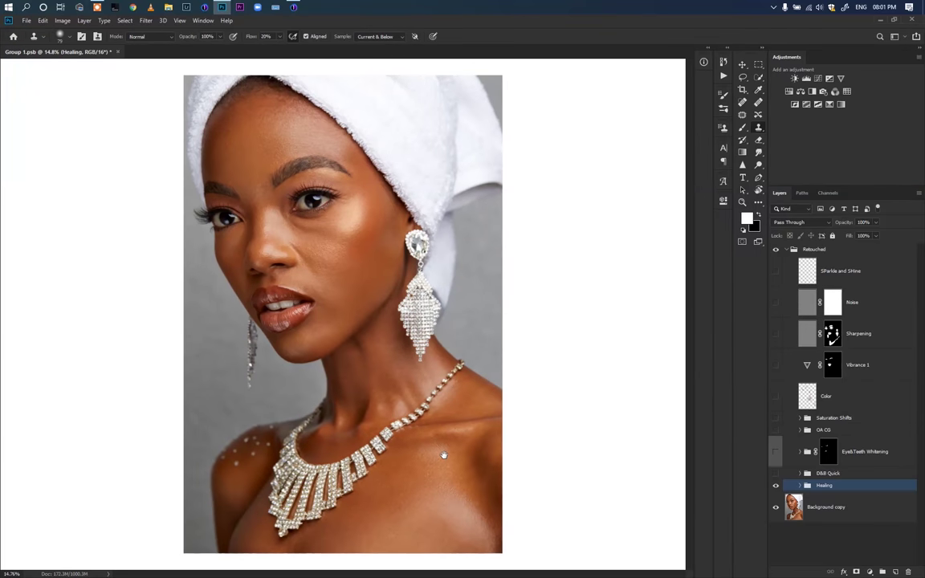
- Expand D&B Quick, toggle it off and on, and expand its Skin sub-group
left_click(800, 473)
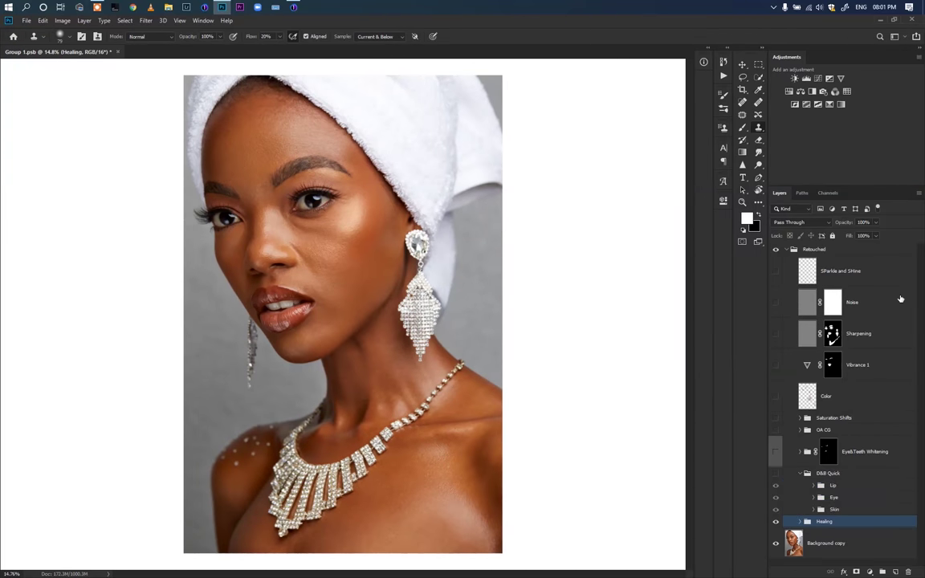
left_click(776, 486)
left_click(775, 486)
left_click(814, 510)
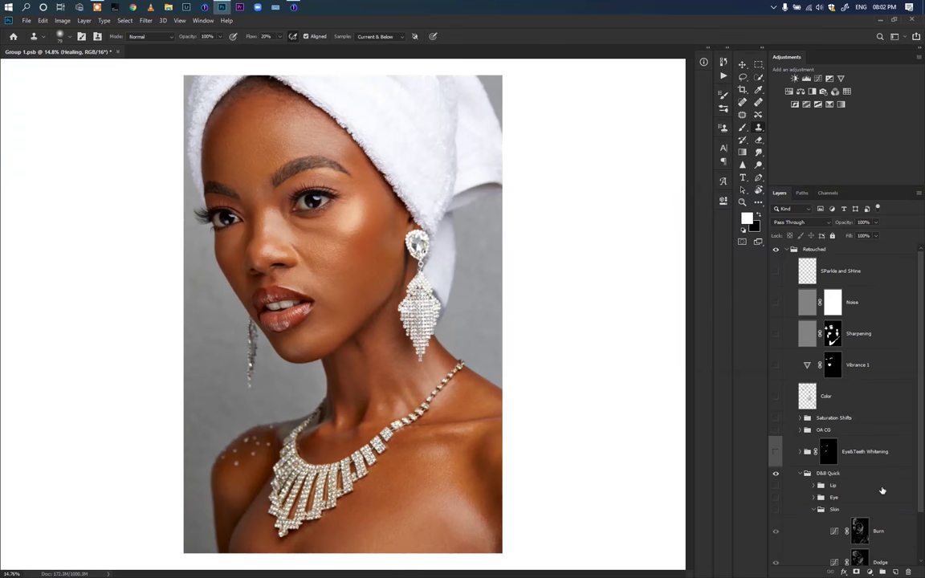
scroll(916, 452, "down", 2)
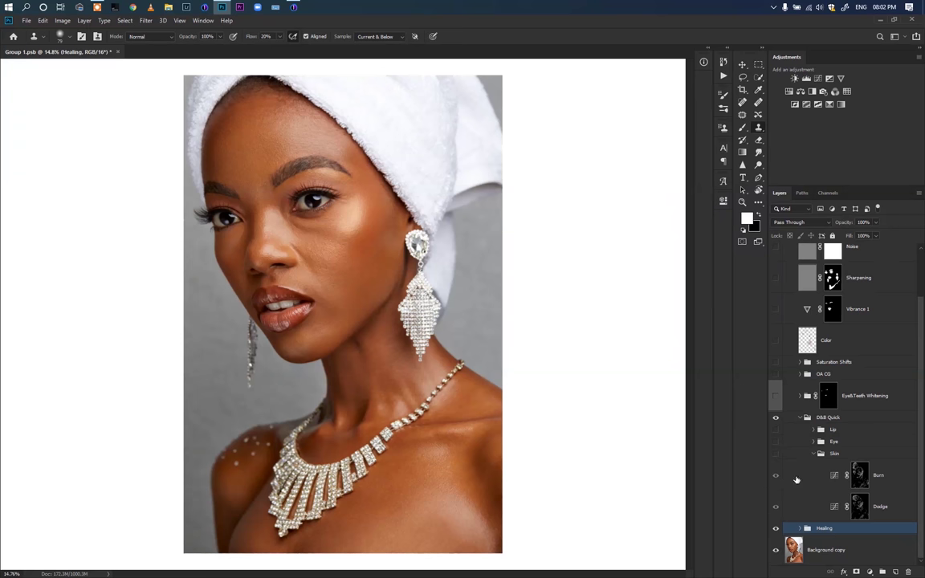
- Compare the Skin dodge and burn on and off, then view the Dodge mask alone
left_click(777, 455)
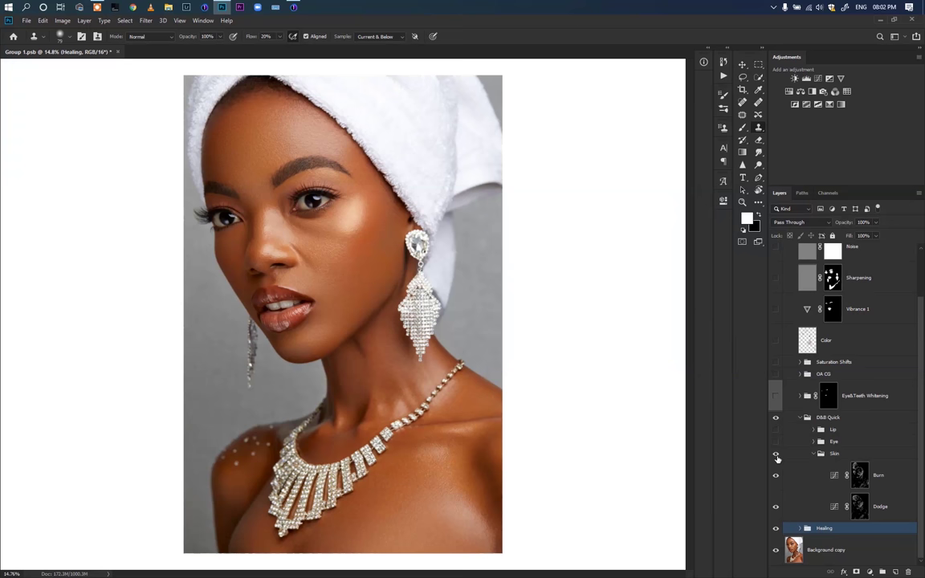
left_click(775, 455)
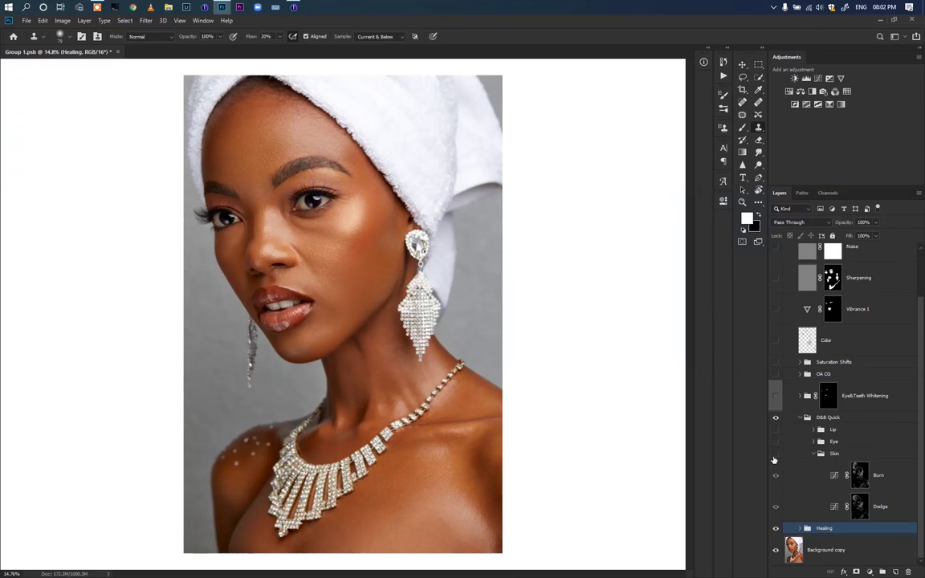
left_click(776, 455)
left_click(776, 455)
left_click(776, 455)
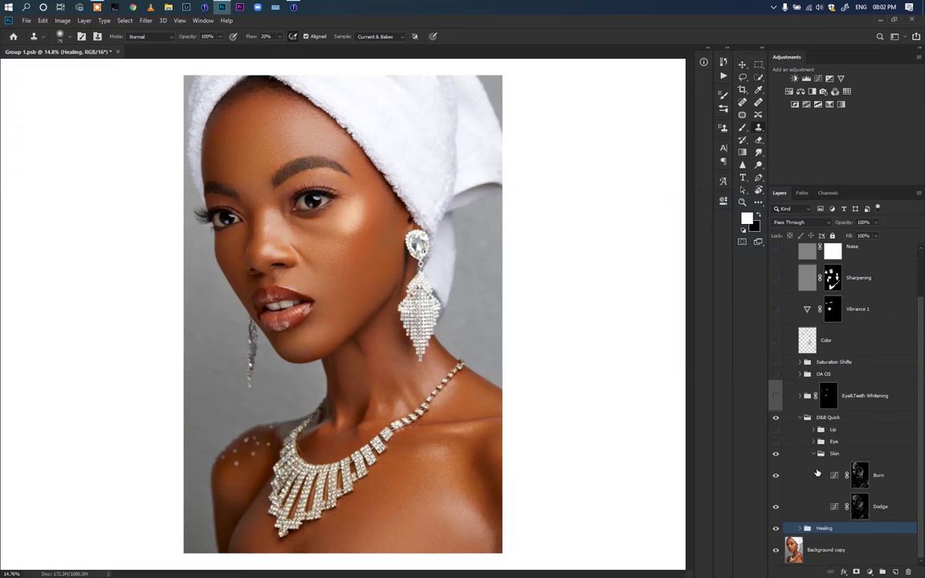
left_click(859, 508, "alt")
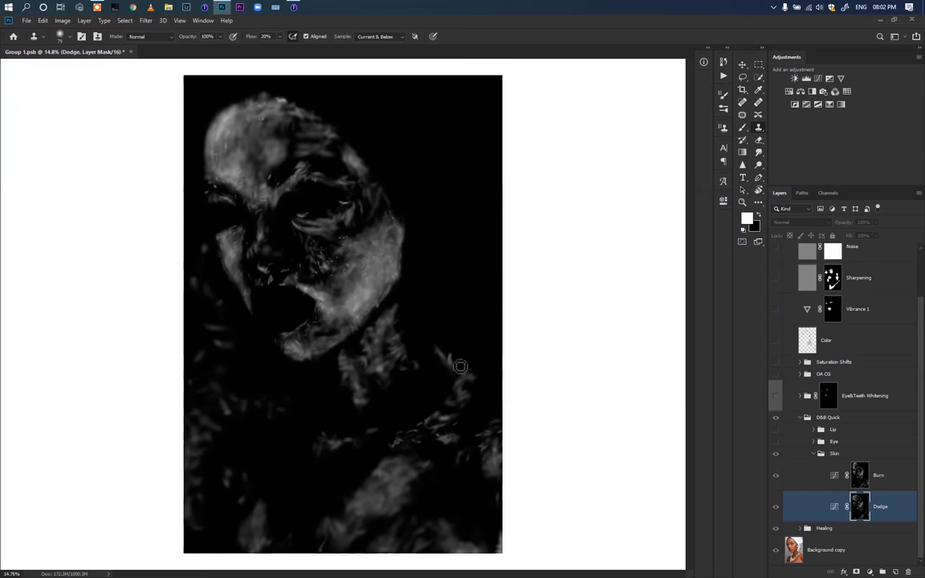
- View the Burn mask alone, then return to the full-colour portrait and compare Skin off and on
left_click(860, 477, "alt")
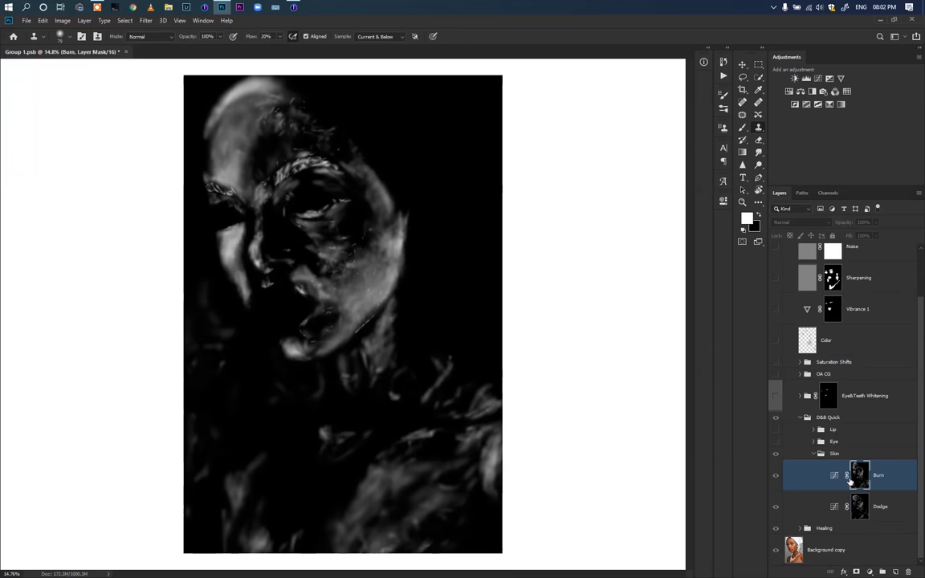
left_click(777, 454)
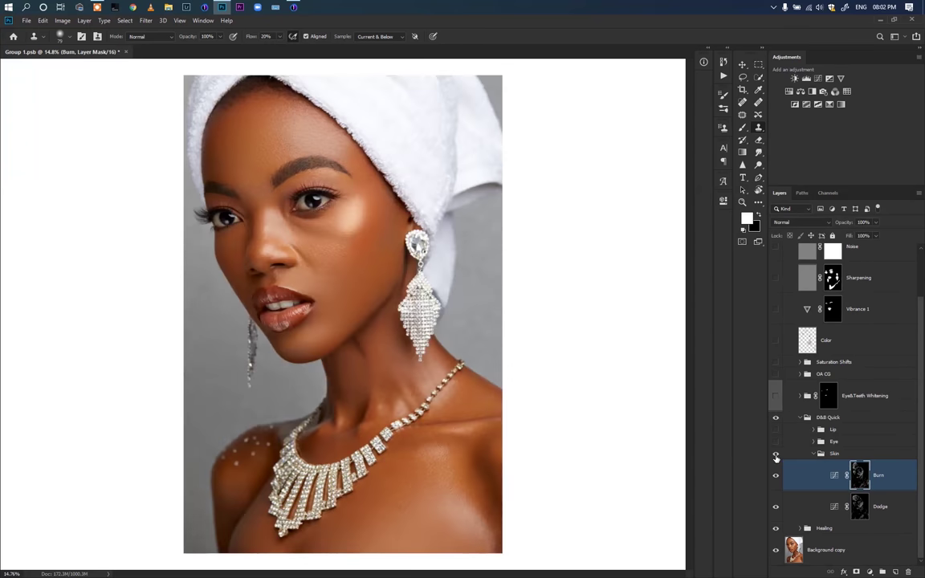
left_click(776, 456)
left_click(776, 456)
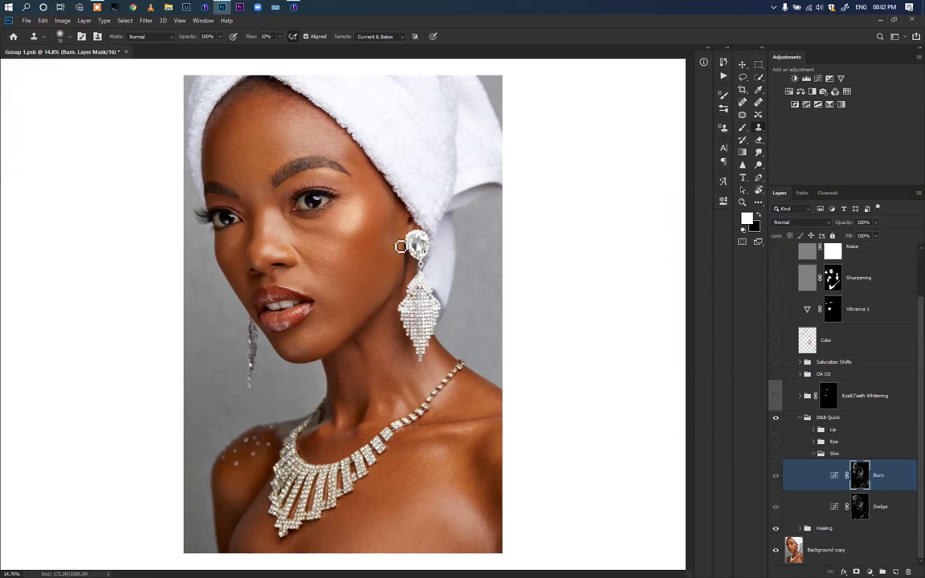
- Recheck the Skin dodge and burn, leaving it on, and zoom into the eye
left_click(776, 455)
left_click(776, 454)
left_click(776, 455)
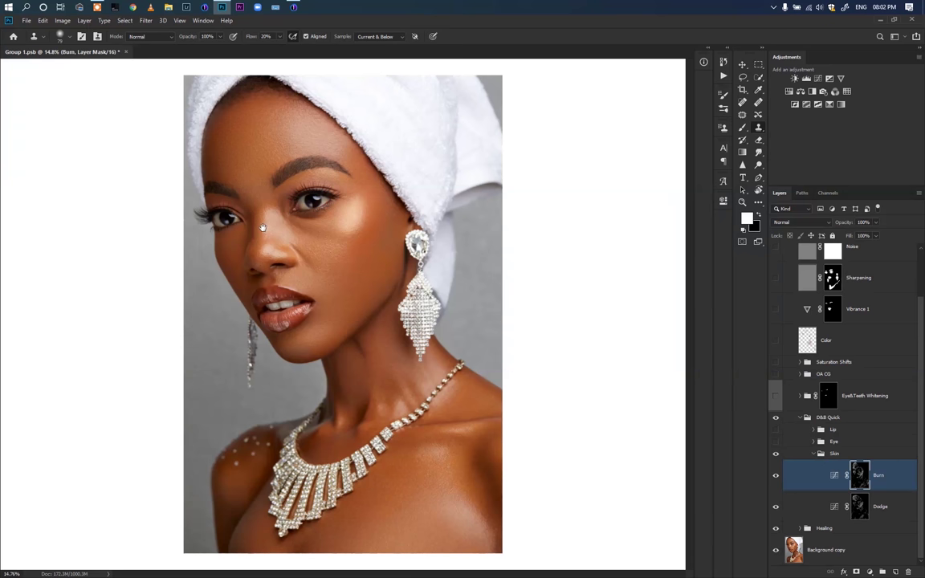
scroll(345, 202, "up", 3)
scroll(345, 202, "up", 4)
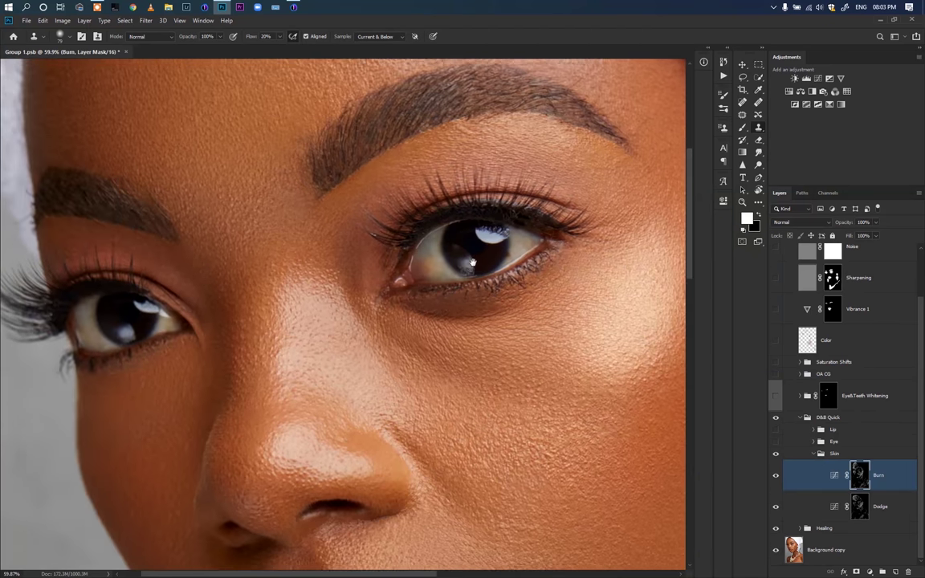
left_click(777, 529)
left_click(777, 530)
left_click(777, 531)
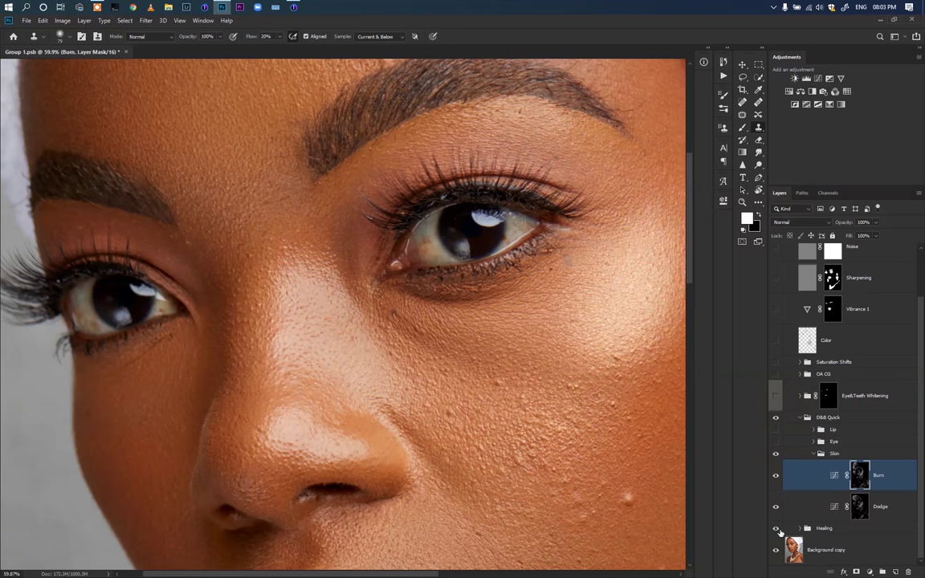
left_click(776, 529)
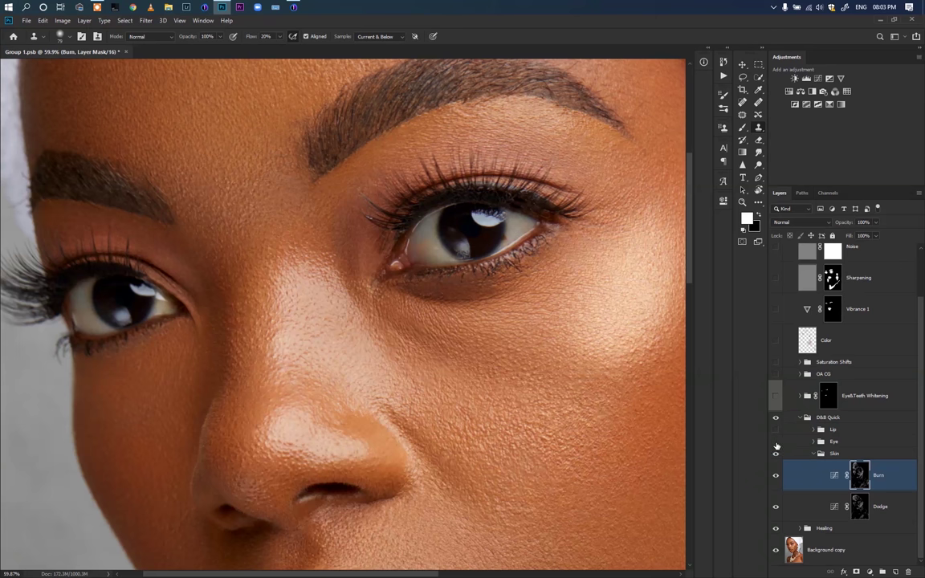
left_click(813, 441)
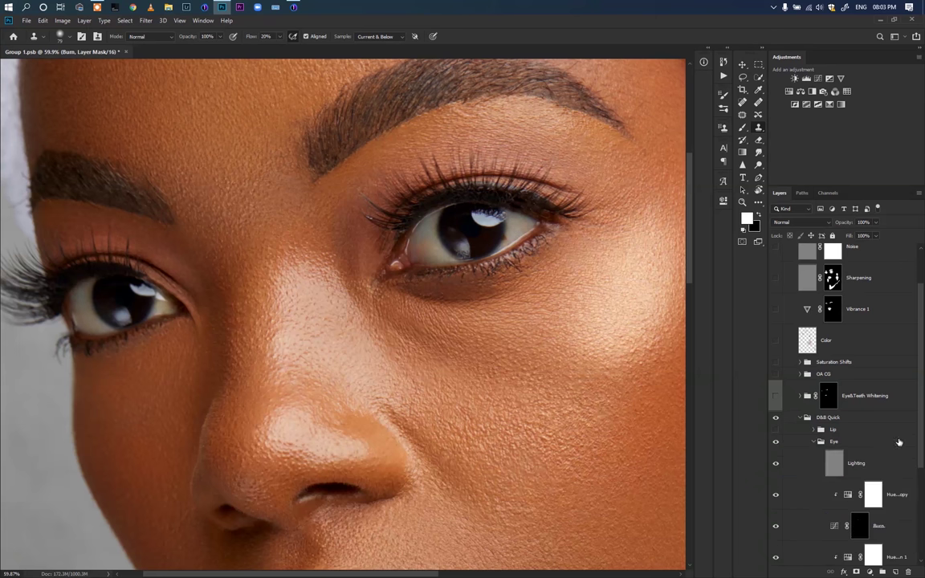
- Inspect the eye Burn and Dodge masks alone, then return to the normal photo view
scroll(803, 442, "down", 3)
left_click(859, 470, "alt")
left_click(858, 470, "alt")
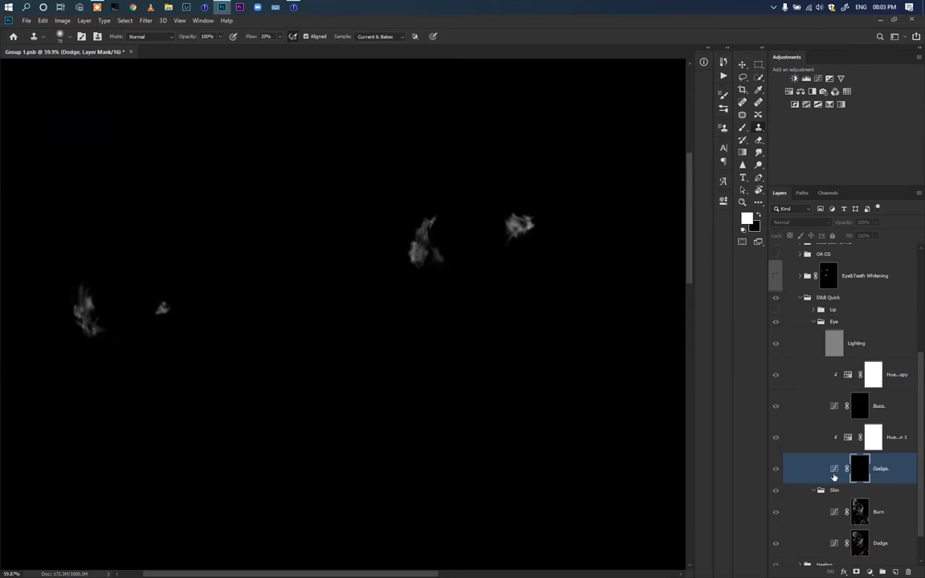
key("alt+bracketright")
key("alt+bracketright")
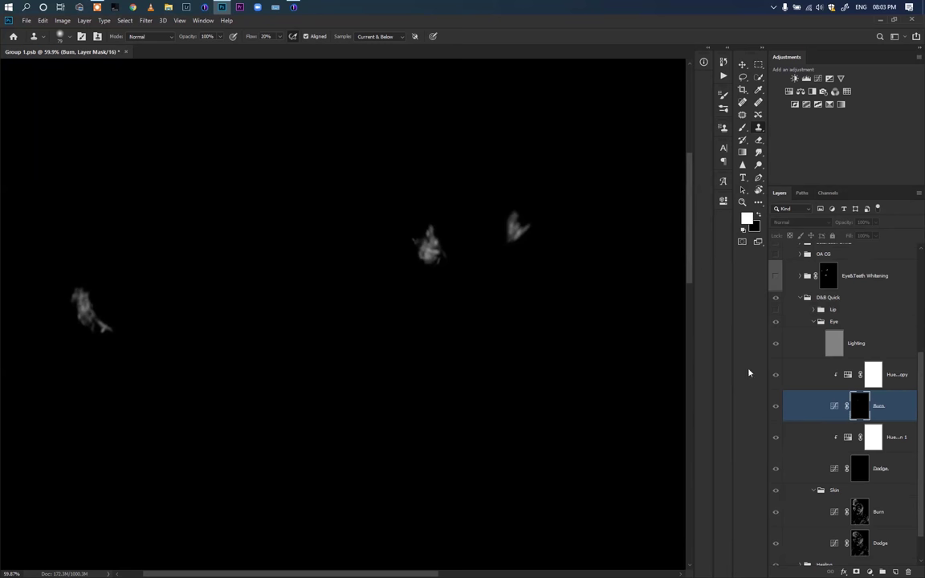
left_click(836, 347)
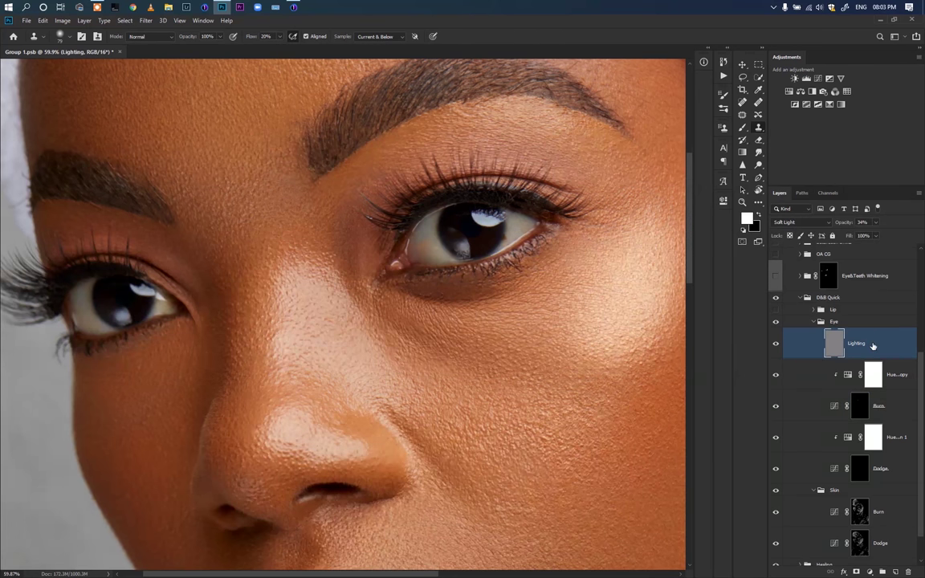
- Compare the eye Lighting layer on and off and review Hue/Saturation 1's settings
left_click(775, 346)
left_click(776, 346)
left_click(839, 377)
double_click(848, 437)
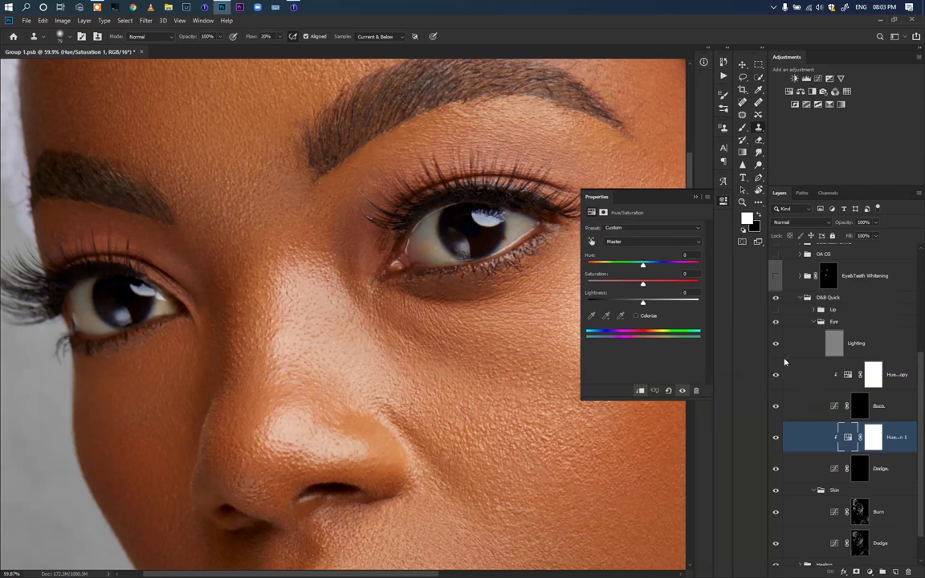
left_click(723, 201)
- Compare Hue/Saturation 1 and the Hue copy layer on the eyes, then collapse the Eye group
left_click(776, 438)
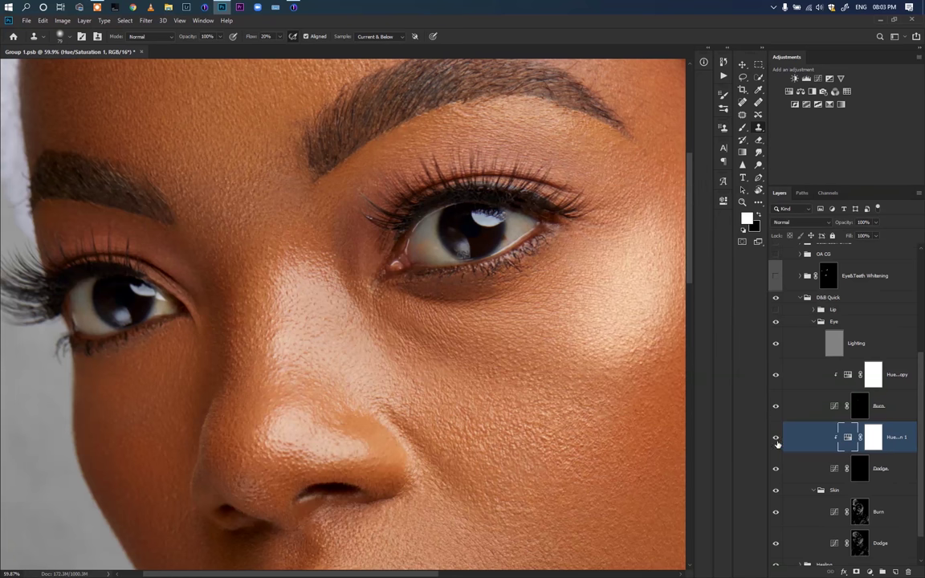
left_click(775, 438)
left_click(776, 375)
left_click(820, 321)
scroll(547, 469, "down", 6)
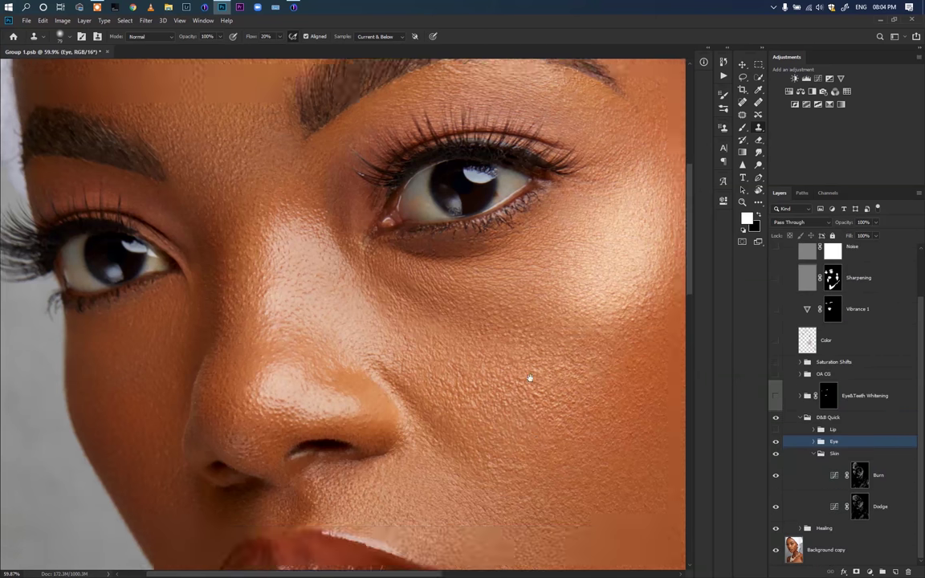
- Compare the lips with the Lip retouch on and off
left_click(775, 431)
left_click(775, 430)
left_click(775, 431)
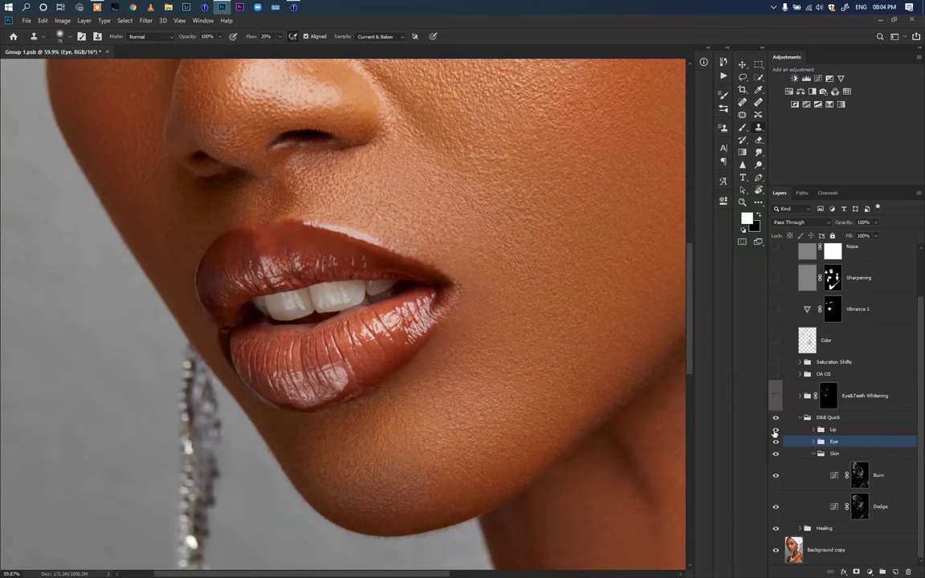
left_click(775, 430)
left_click(776, 431)
- Recheck the Lip retouch, leaving it on, fit the portrait on screen, and fold D&B Quick
left_click(775, 431)
left_click(776, 430)
left_click(776, 430)
left_click(776, 430)
key("ctrl+0")
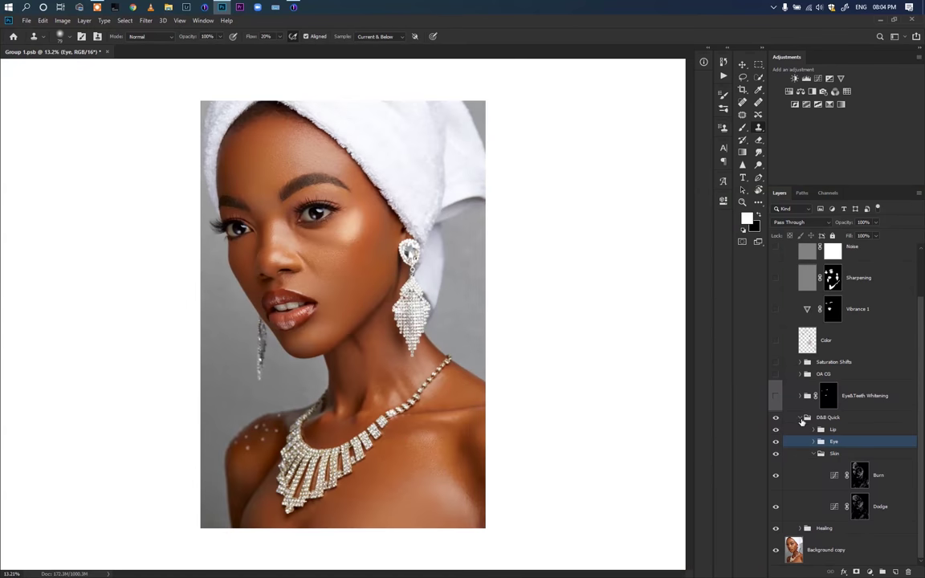
left_click(801, 418)
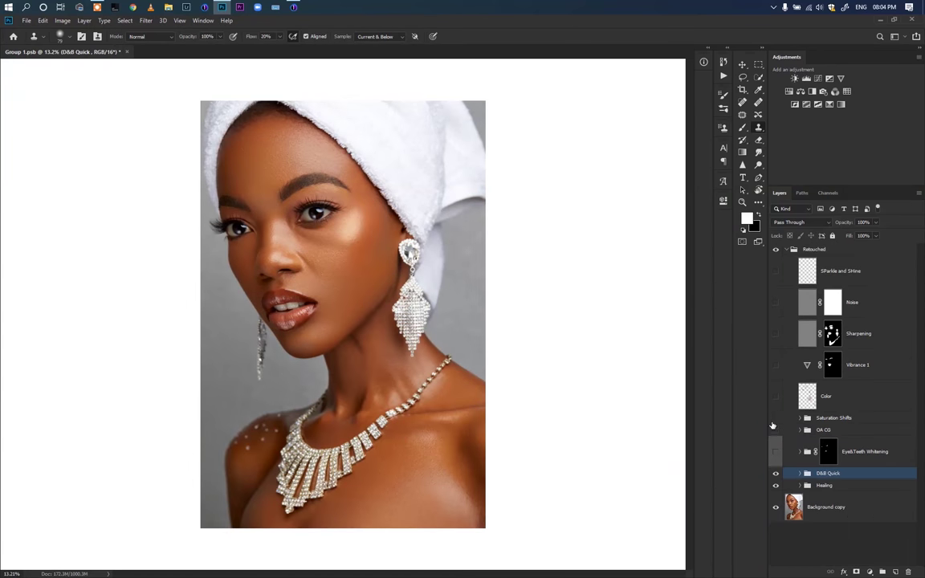
- Compare the D&B Quick retouch on and off, then turn on Eye&Teeth Whitening
left_click(776, 476)
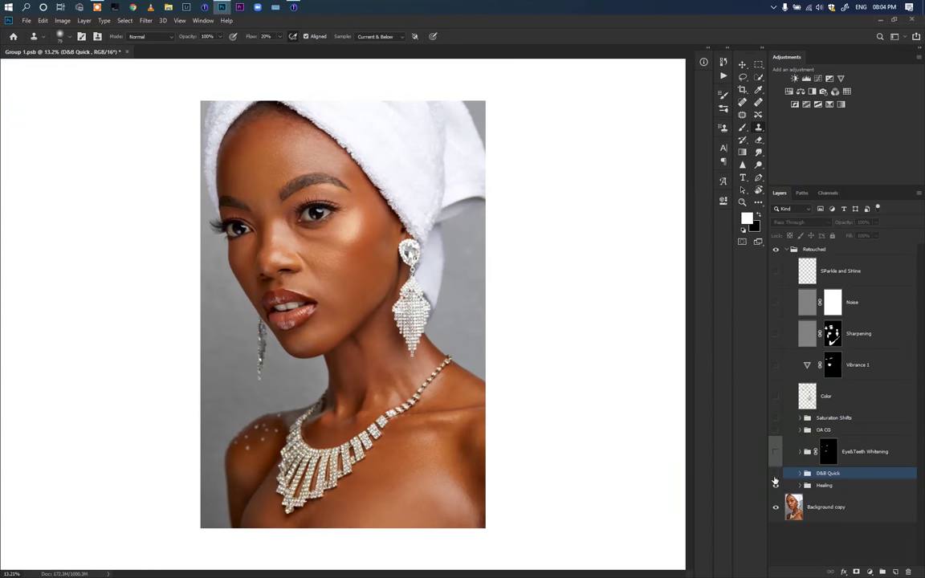
left_click(776, 475)
left_click(776, 475)
left_click(776, 475)
left_click(776, 453)
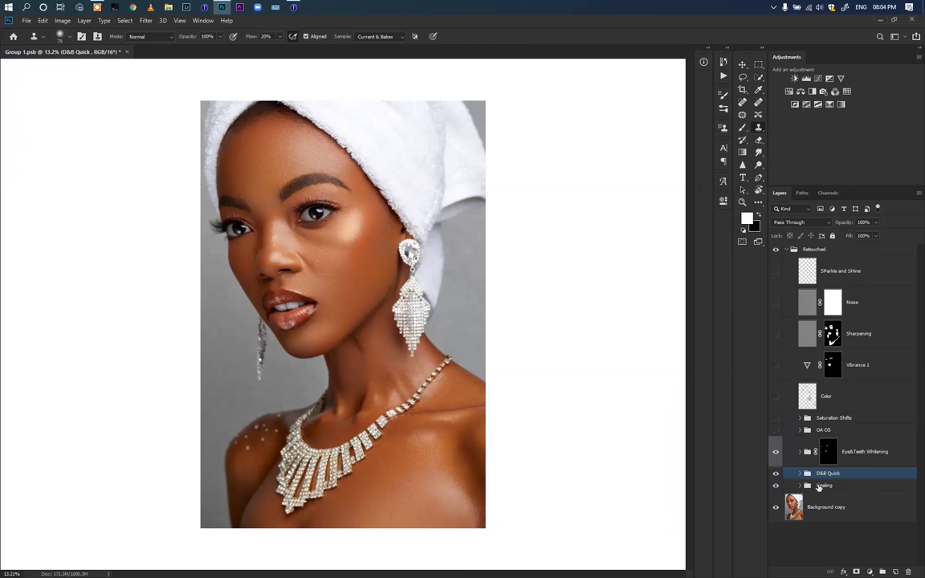
- Inspect Eye&Teeth Whitening's Curves 3, Photo Filter 1 and Hue/Saturation 2 layers, then fold the group
left_click(799, 452)
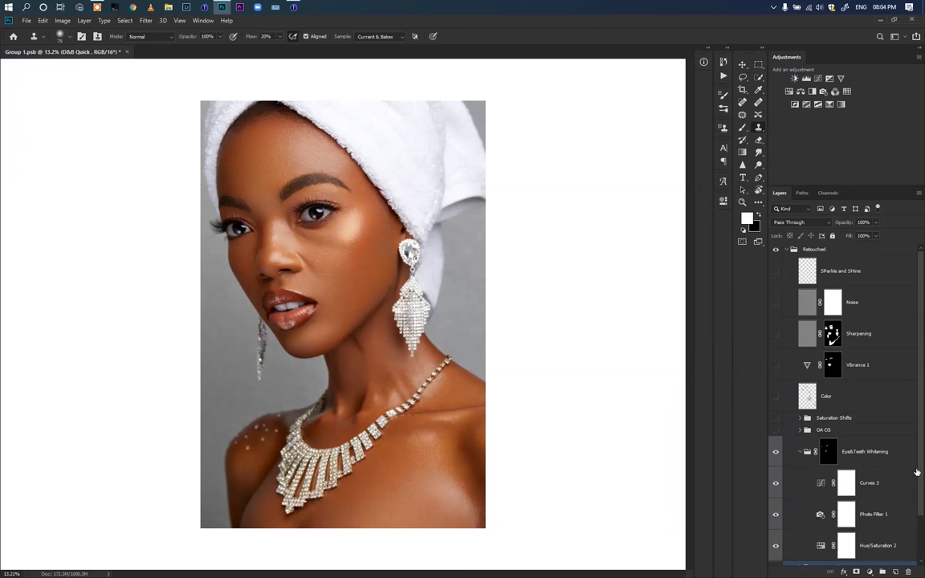
left_click(847, 482)
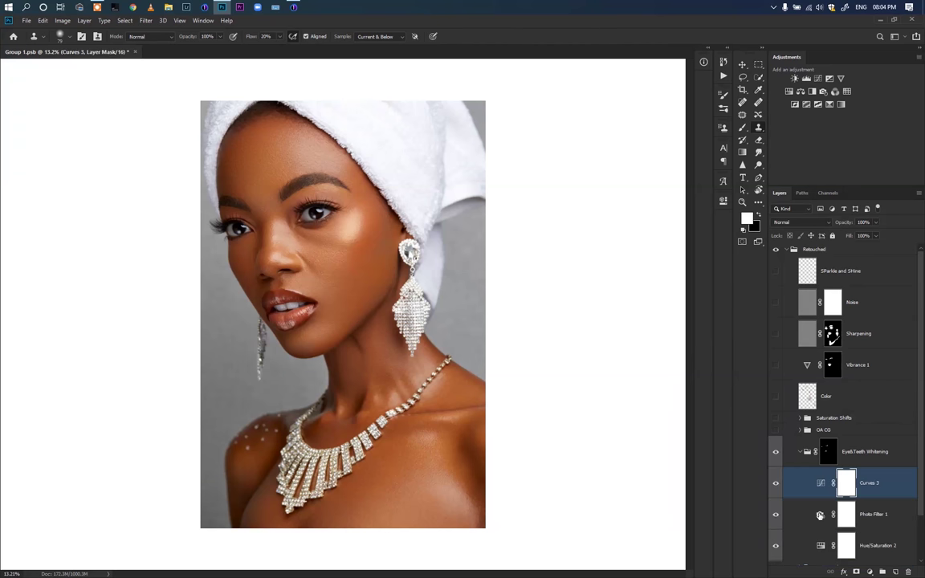
left_click(820, 514)
left_click(822, 548)
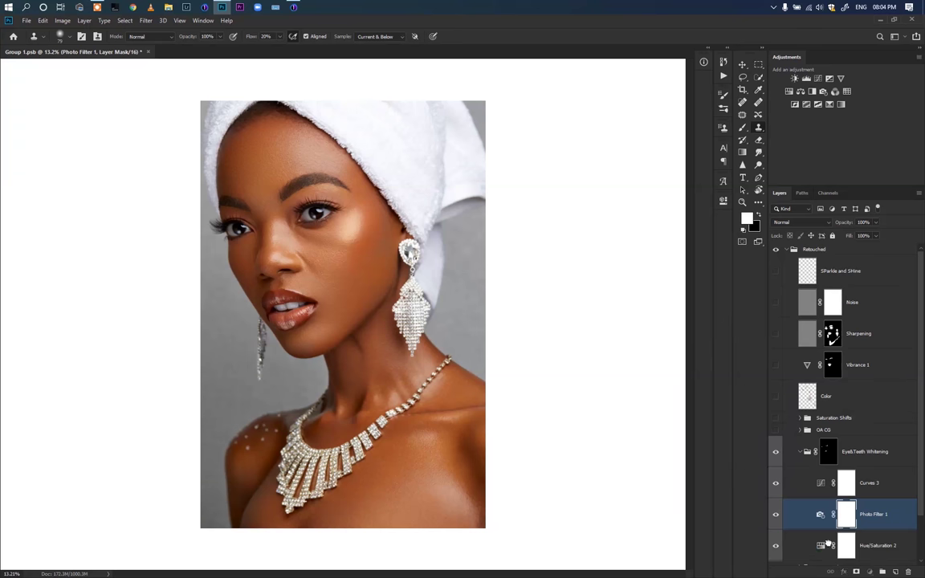
left_click(799, 453)
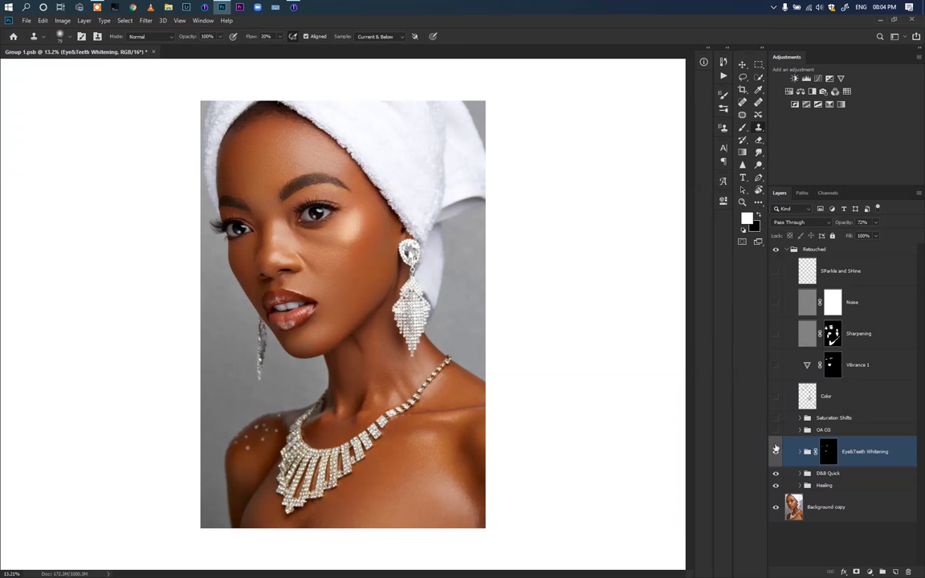
- Show the untouched original, then restore Healing, D&B Quick and Eye&Teeth Whitening
left_click(776, 507, "alt")
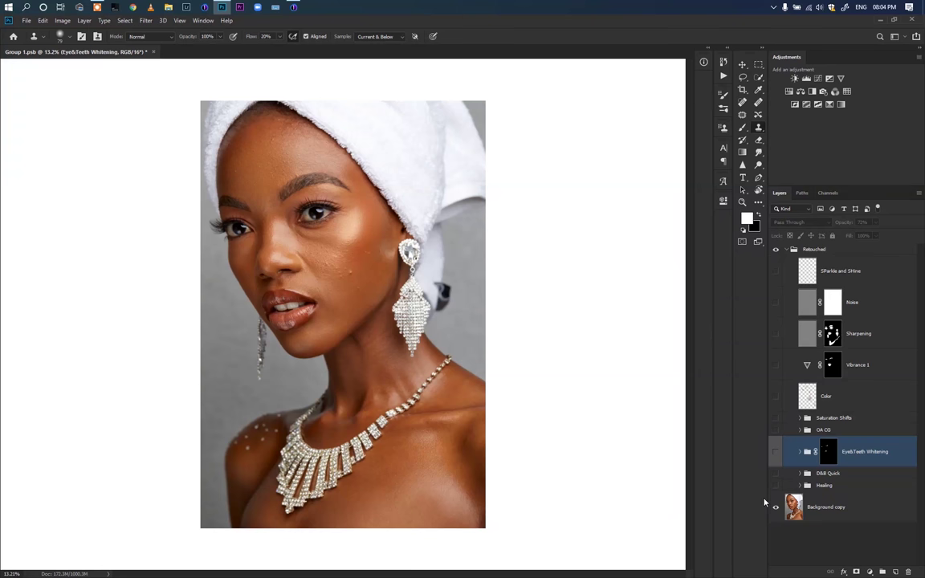
left_click(775, 486)
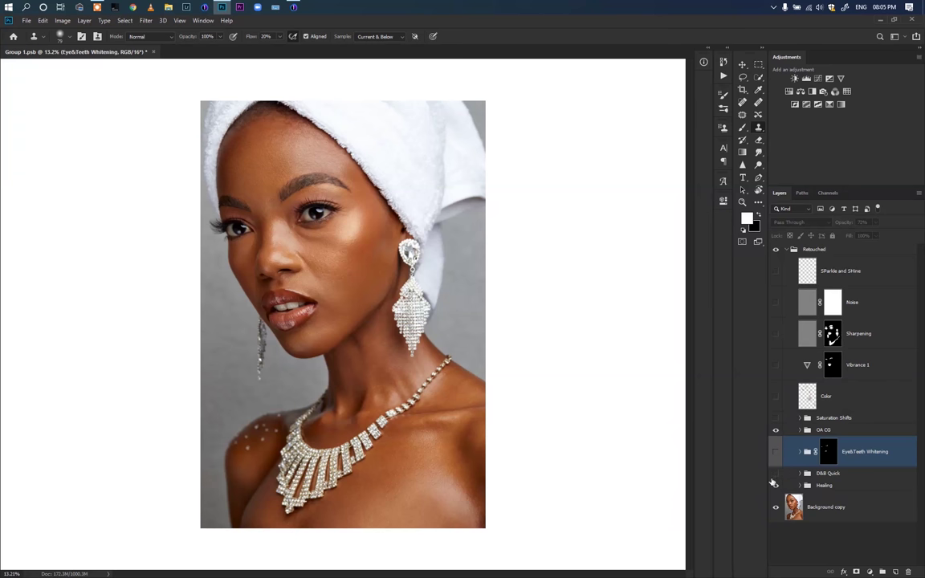
left_click(776, 474)
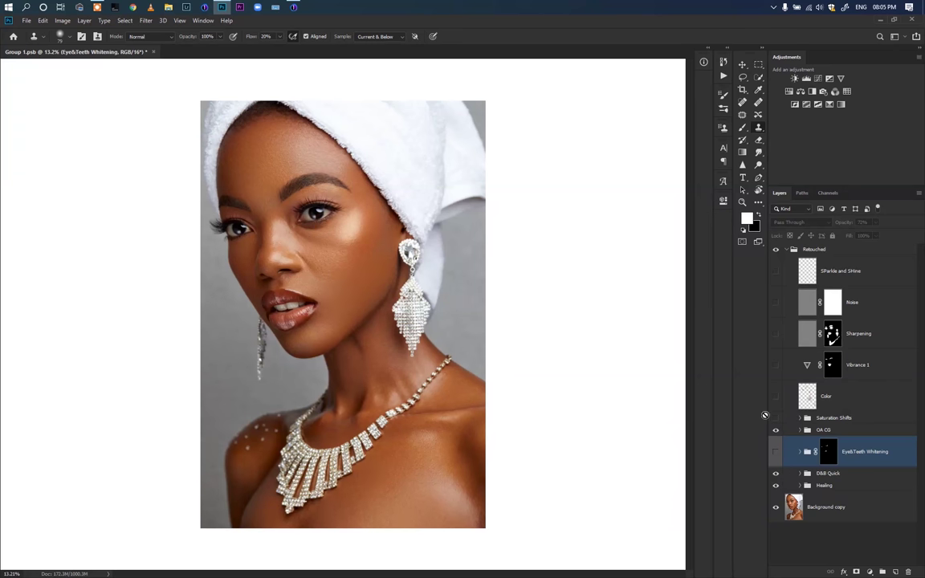
left_click(776, 452)
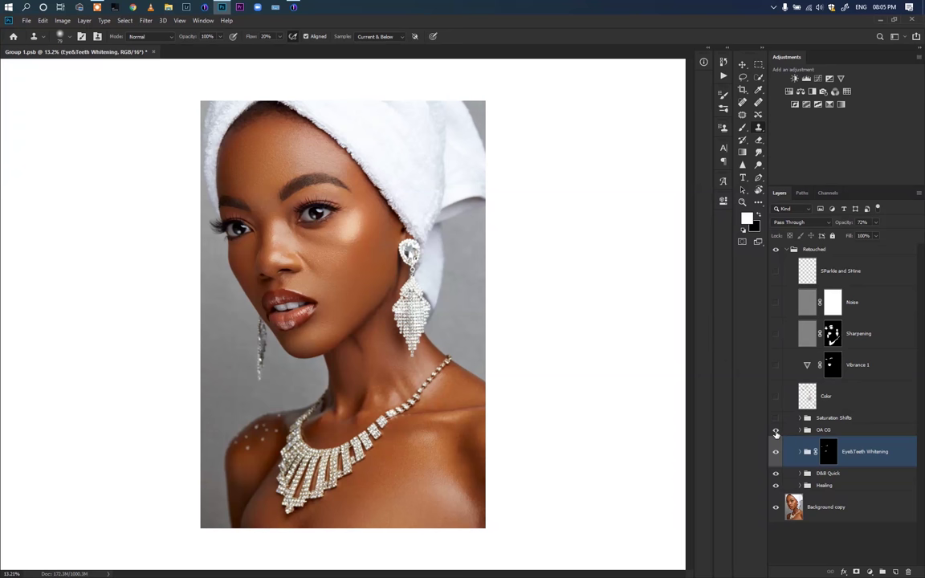
- Hide all four OA CG colour adjustments, then turn Gradient Map 2 back on
left_click(800, 430)
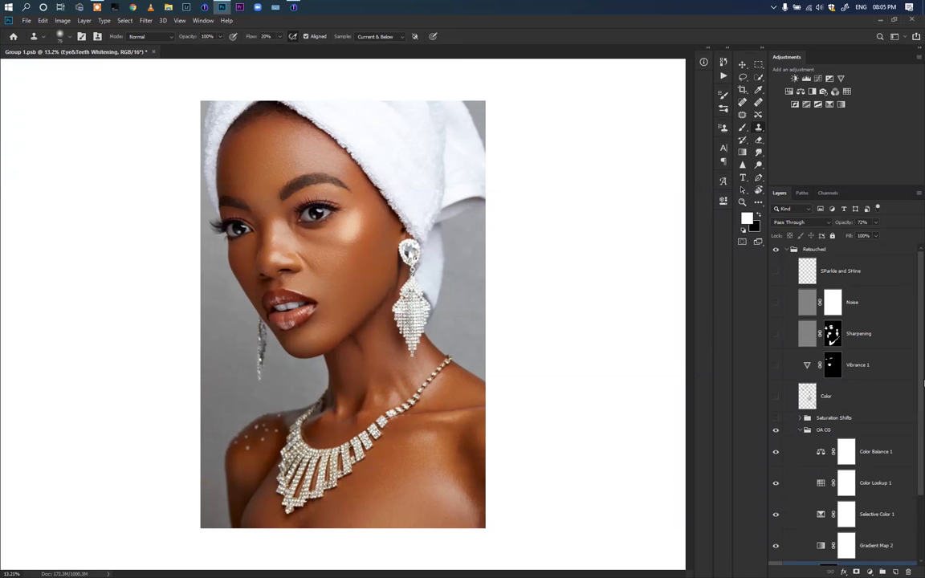
scroll(920, 440, "down", 3)
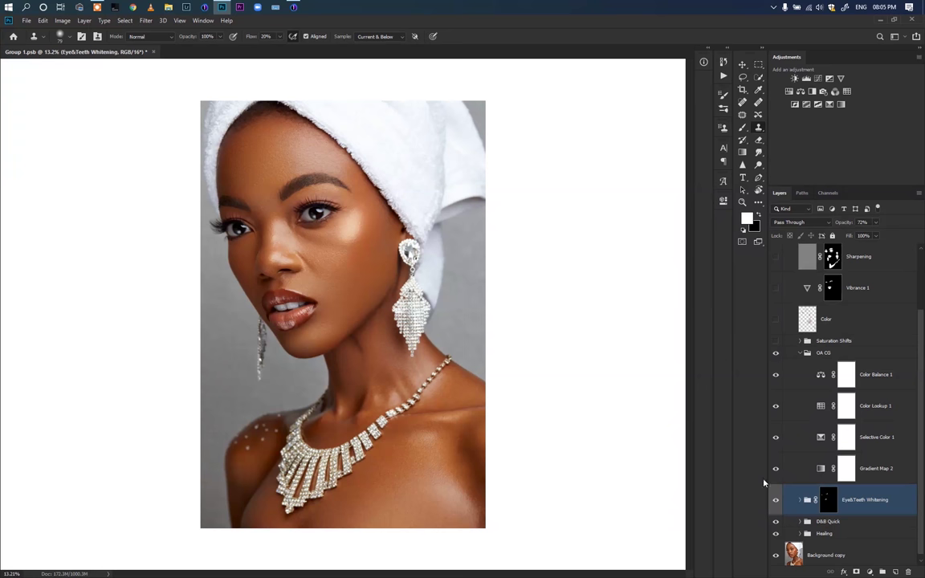
left_click_drag(777, 469, 776, 374)
key("alt+bracketright")
left_click(776, 469)
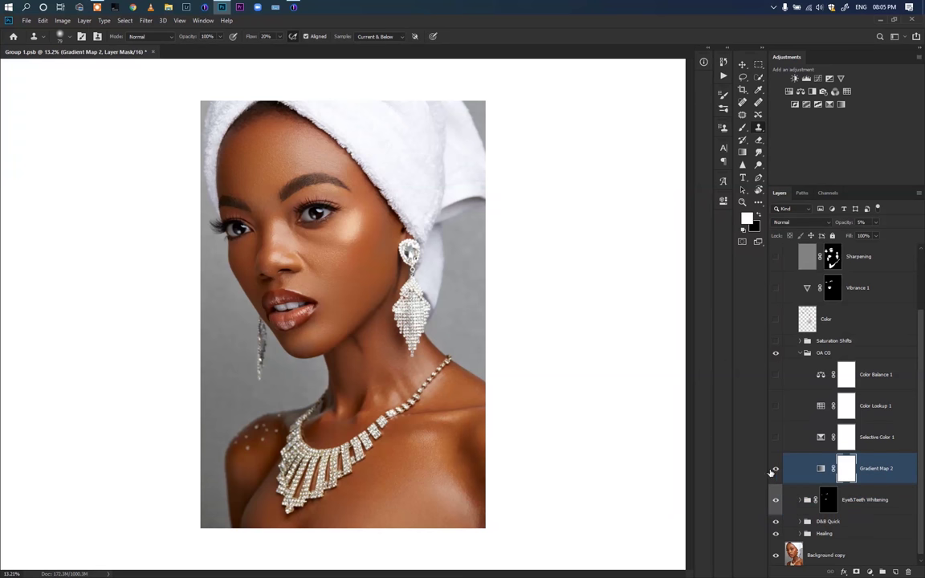
- Review the Gradient Map 2 settings and check the Selective Color 1 layer
double_click(819, 471)
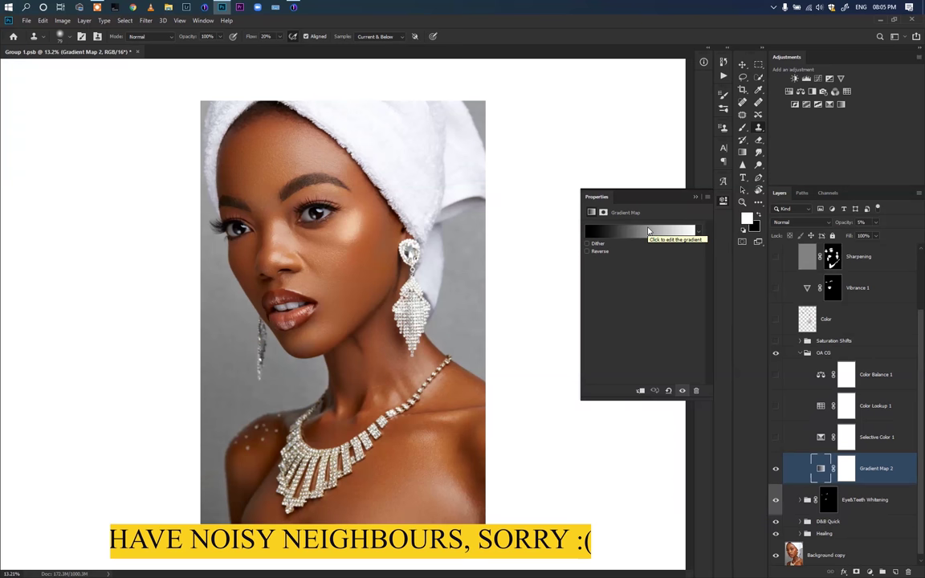
left_click(696, 197)
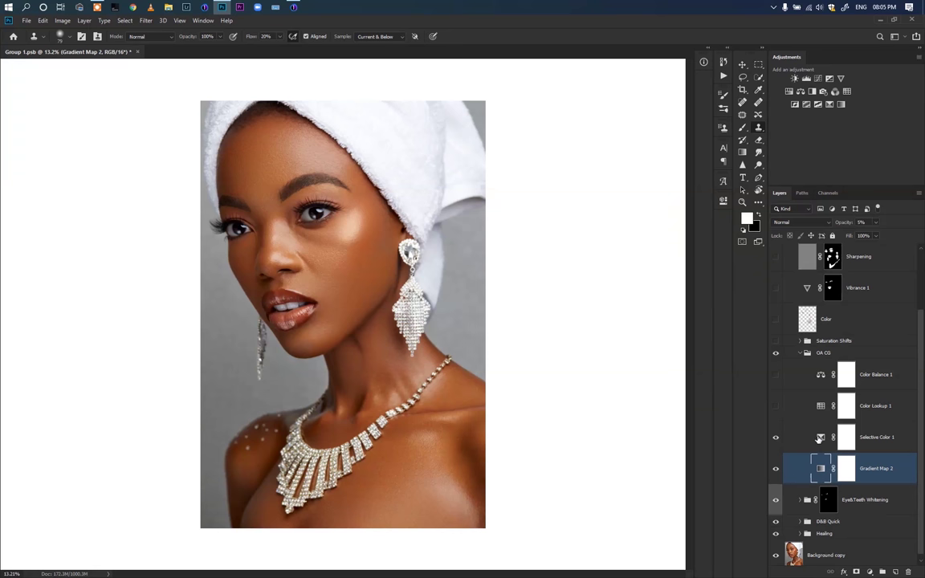
left_click(846, 437)
left_click(820, 472)
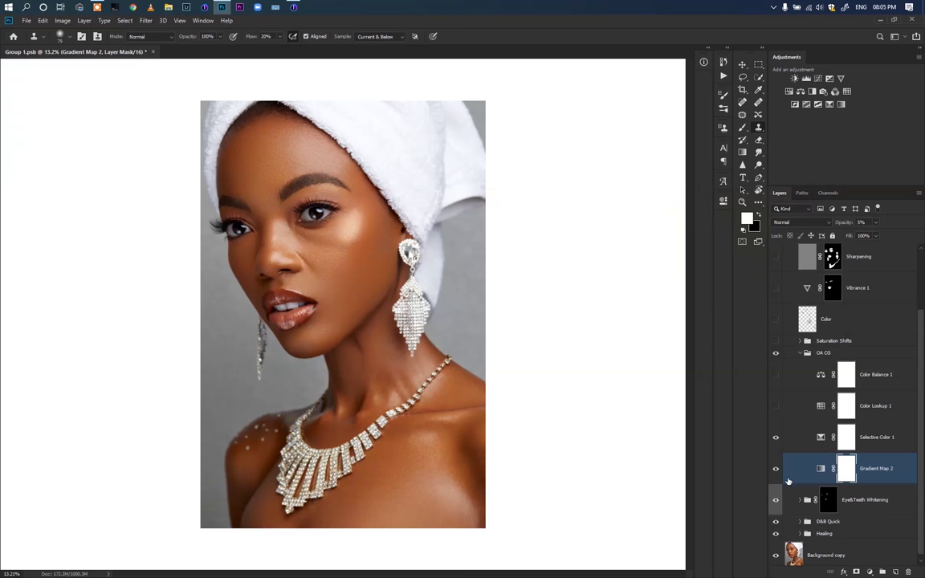
double_click(821, 436)
left_click(630, 239)
left_click(629, 248)
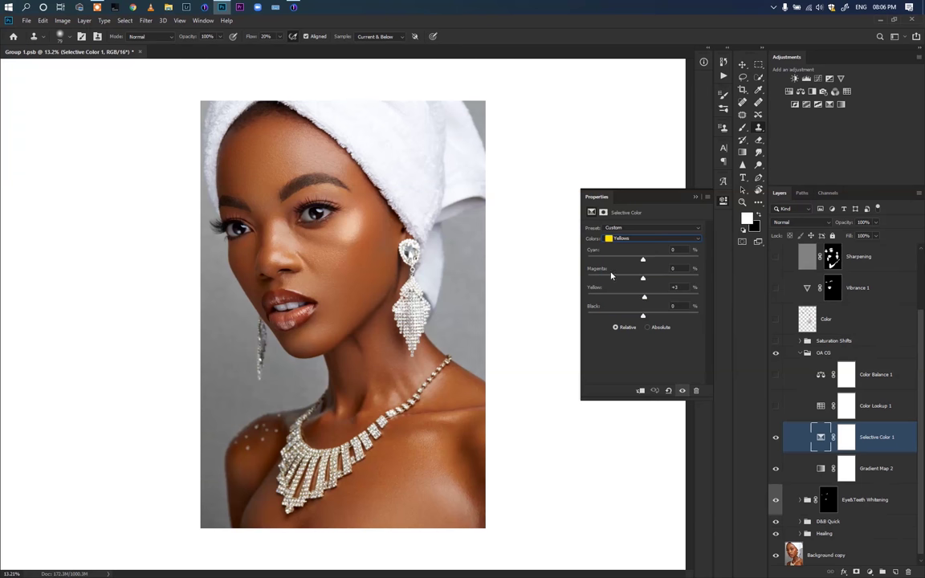
left_click(634, 239)
left_click(654, 309)
left_click(631, 239)
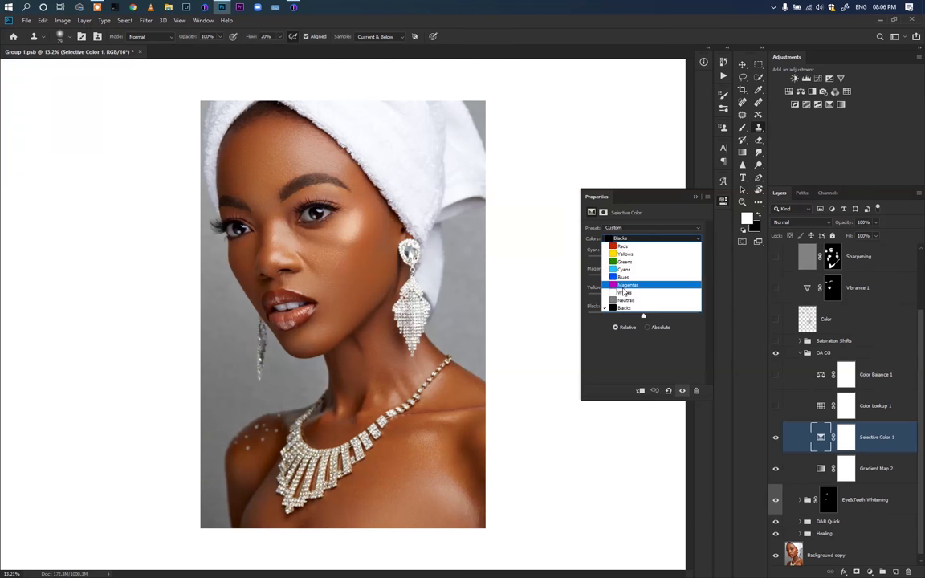
left_click(625, 254)
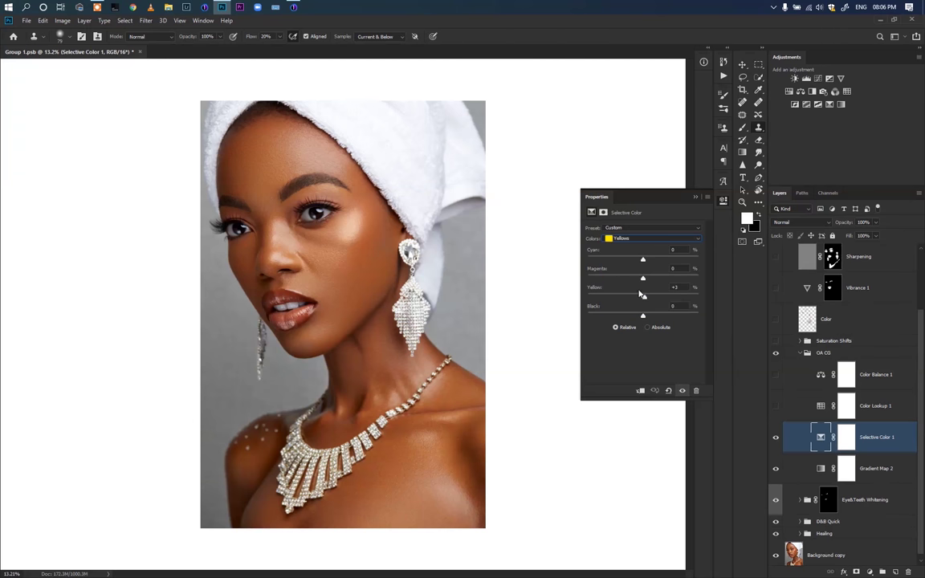
left_click(638, 241)
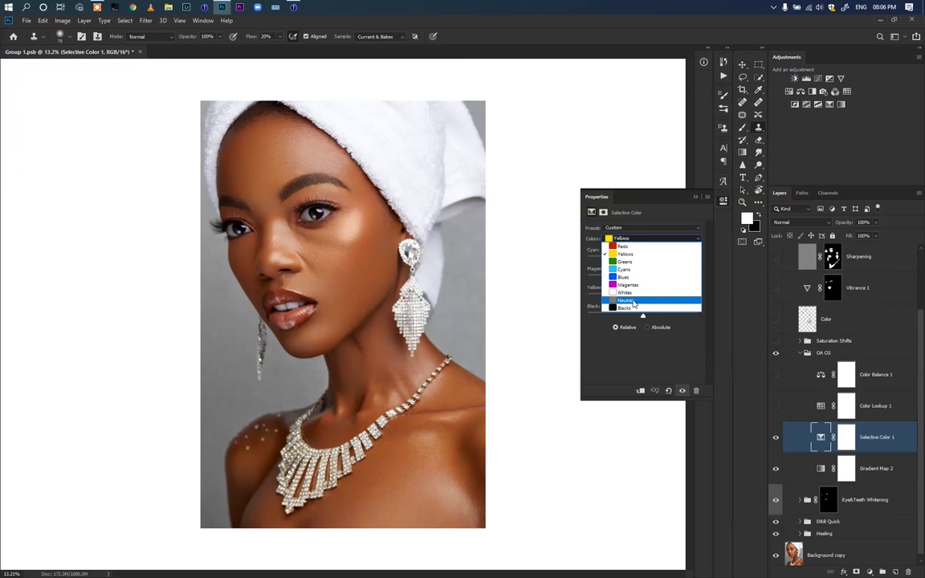
left_click(641, 300)
left_click(649, 241)
left_click(669, 287)
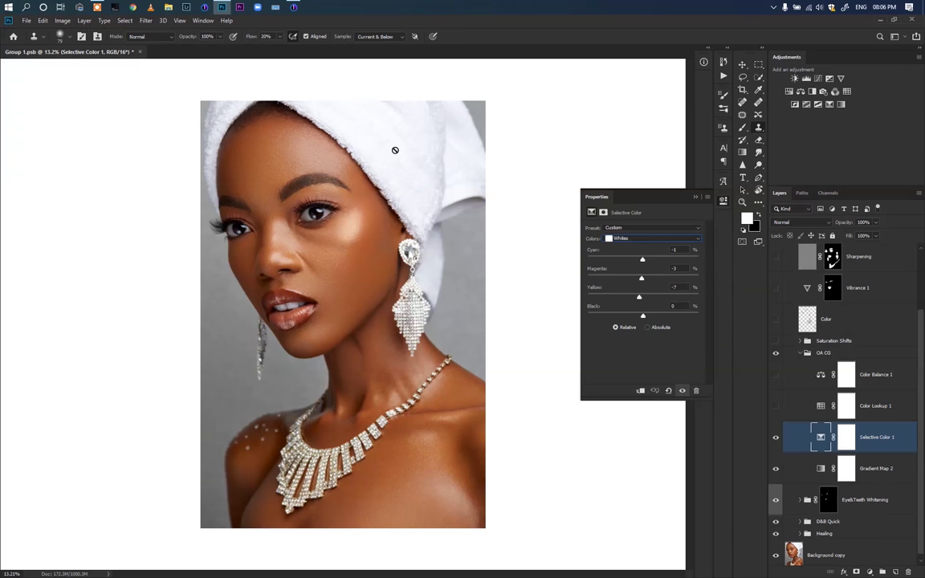
left_click(695, 196)
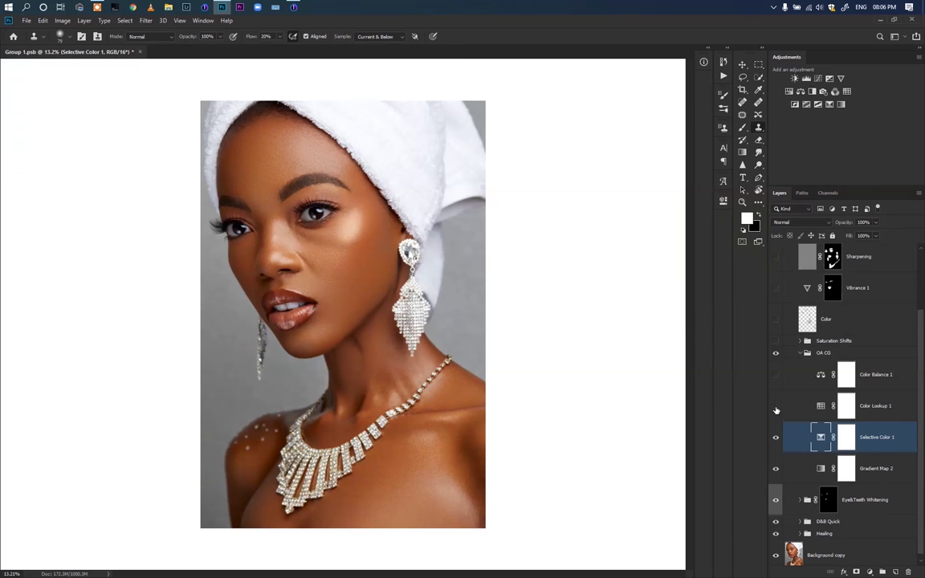
double_click(821, 405)
- Load Choco Toning 1.CUBE into Color Lookup 1, enable Color Balance 1, and fold OA CG
left_click(656, 231)
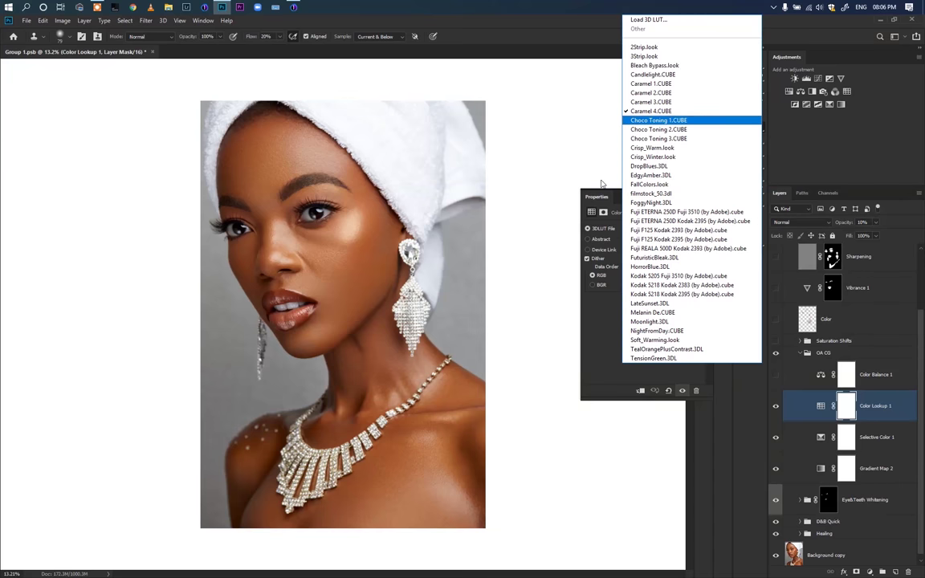
left_click(650, 120)
left_click(694, 196)
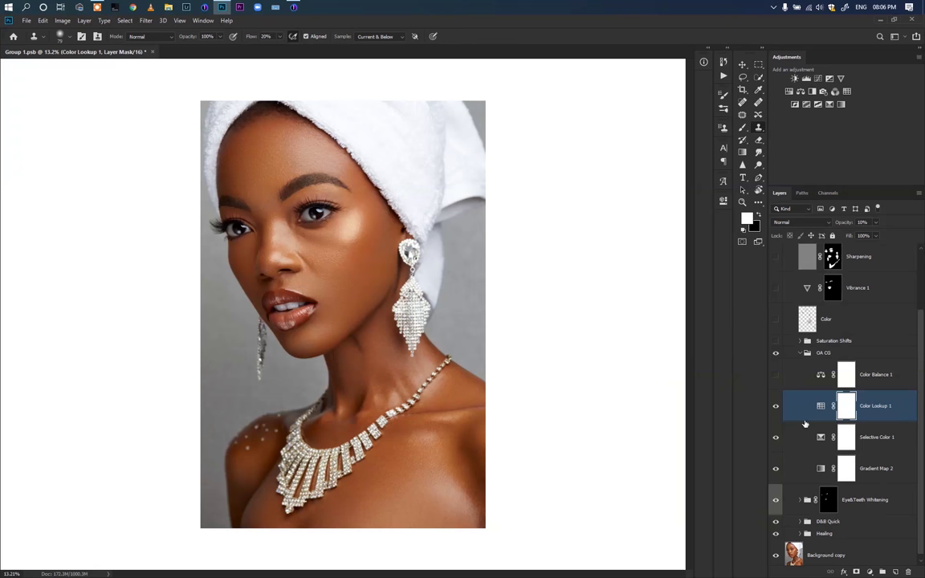
left_click(776, 376)
left_click(801, 354)
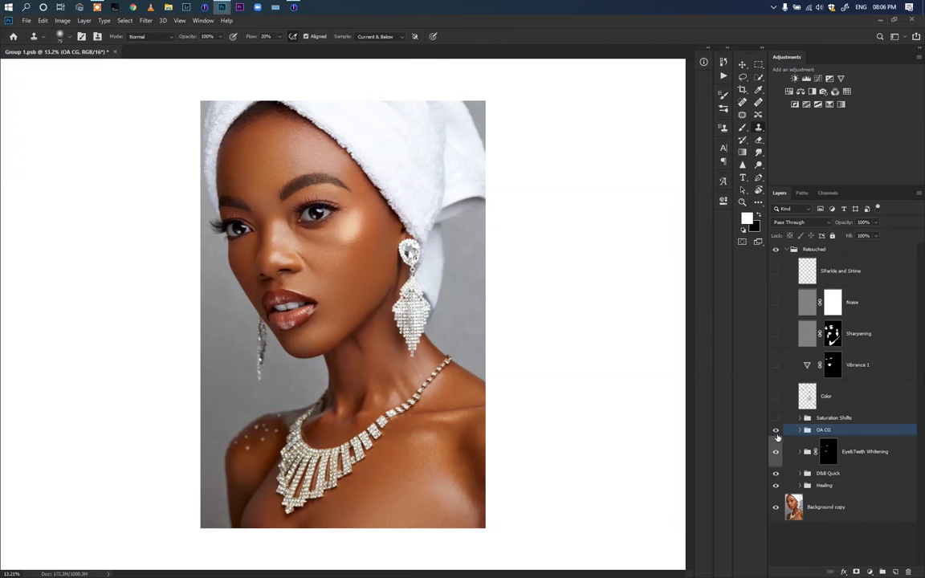
- Compare the OA CG grading off and on, then expand the Saturation Shifts group
left_click(776, 431)
left_click(776, 431)
left_click(800, 417)
scroll(906, 432, "down", 1)
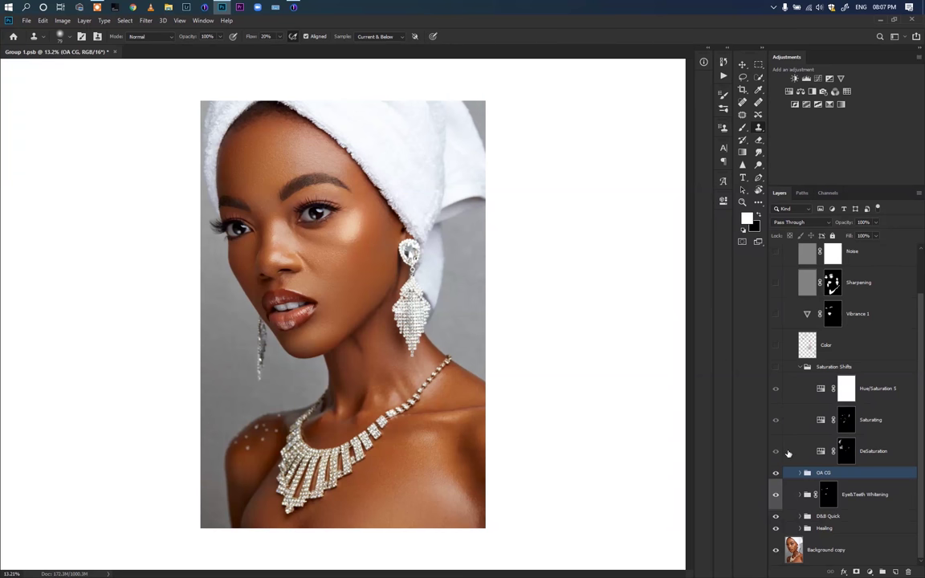
- Enable Saturation Shifts with only DeSaturation visible and view the DeSaturation mask
left_click(775, 368)
left_click_drag(776, 388, 776, 451)
left_click(776, 451)
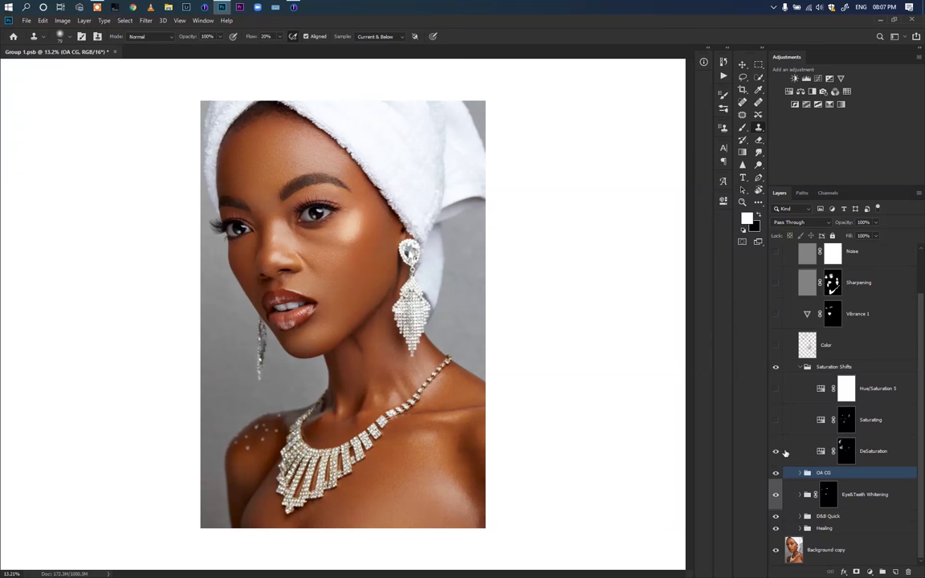
left_click(846, 451, "alt")
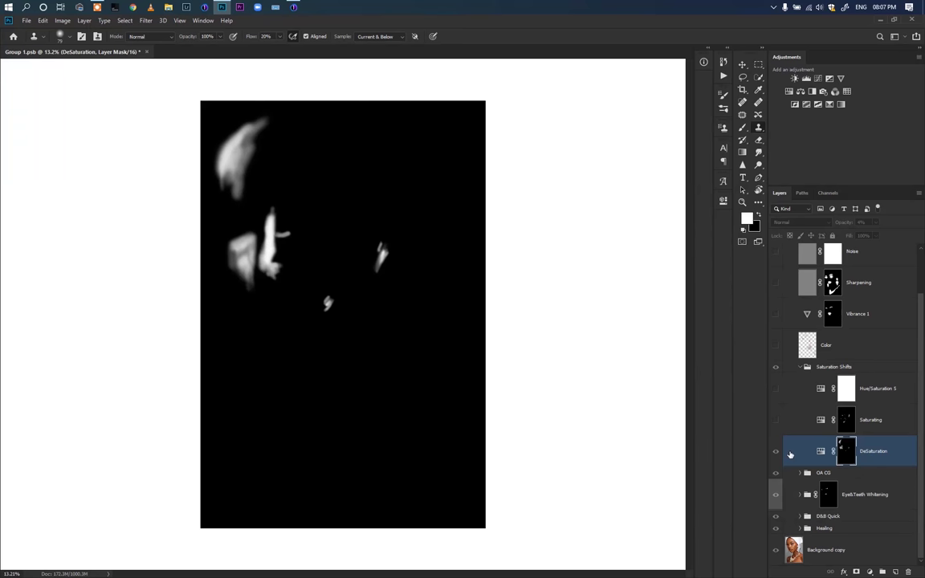
- Return from mask view, keep DeSaturation on, and bring the forehead and brows into view
left_click(846, 452, "alt")
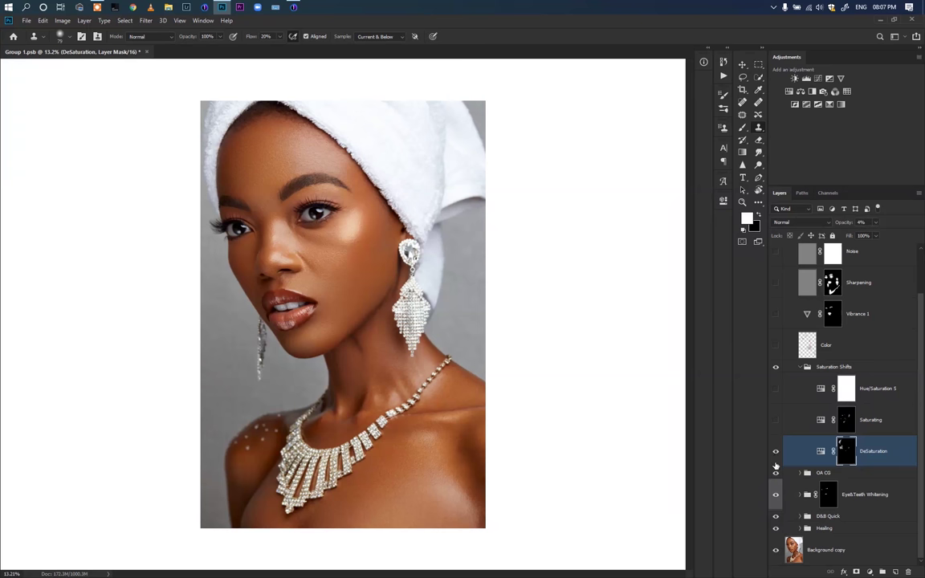
scroll(305, 259, "up", 4)
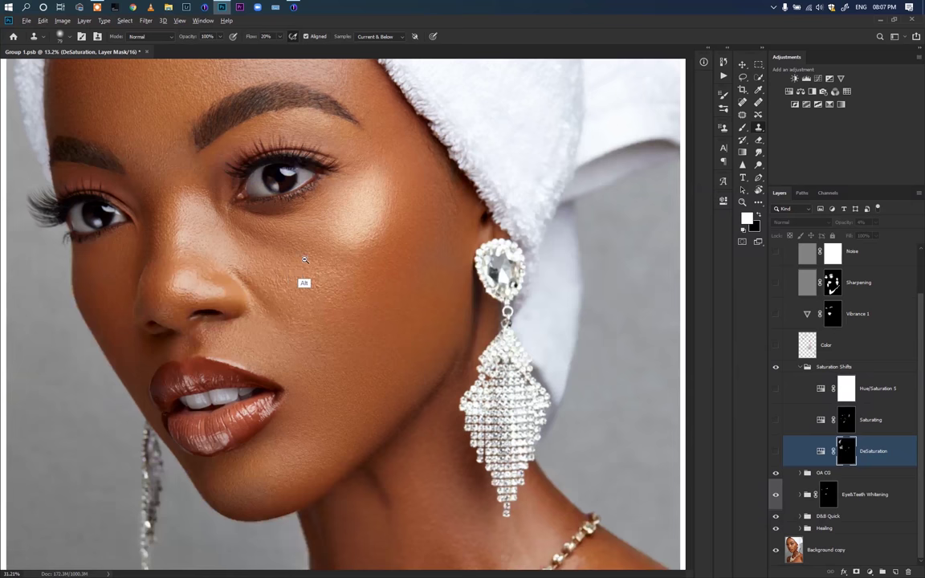
scroll(304, 259, "up", 2)
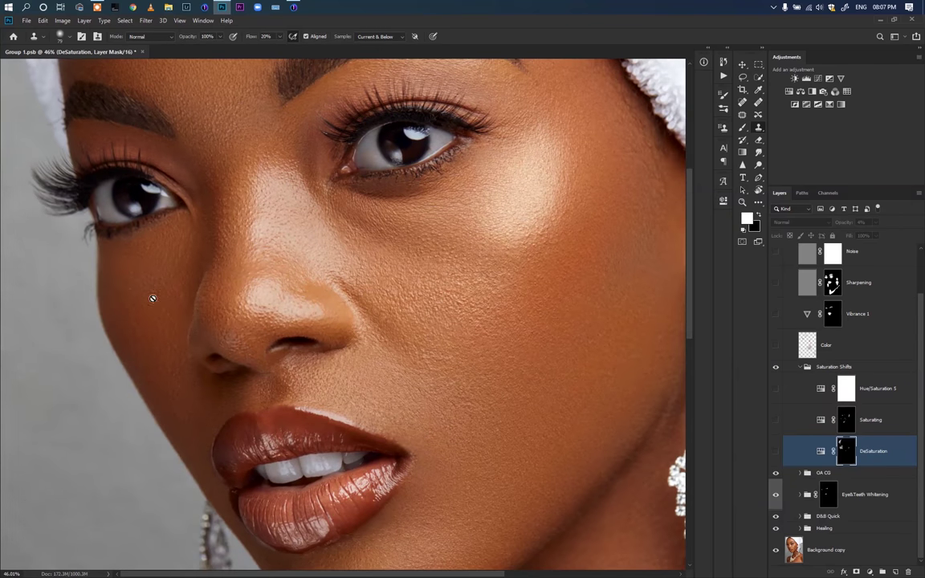
left_click(776, 454)
left_click_drag(281, 130, 338, 308)
scroll(338, 308, "up", 2)
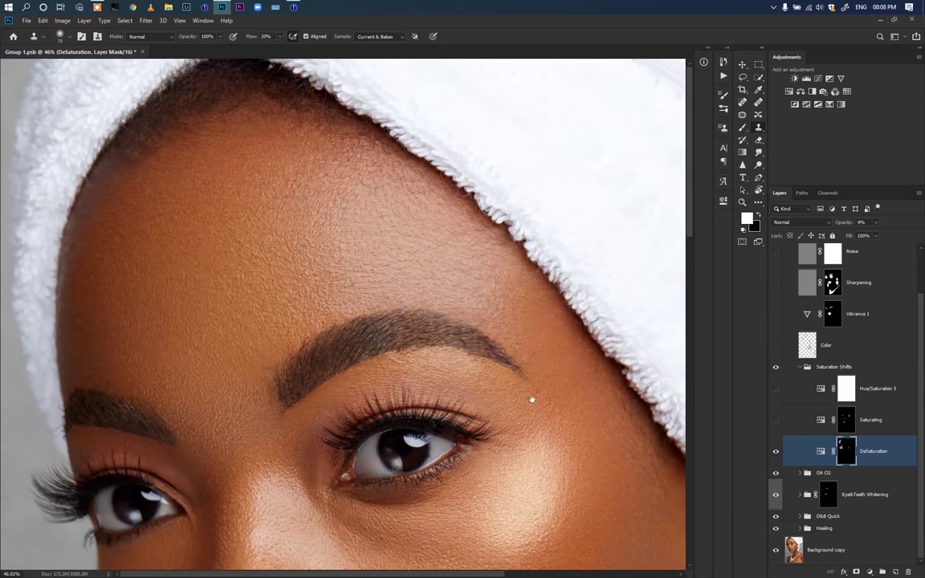
- Compare the skin with DeSaturation off and on, zoom to the earring, and show the Saturating mask
left_click(775, 451)
left_click(776, 451)
scroll(436, 458, "down", 5)
scroll(436, 450, "up", 1)
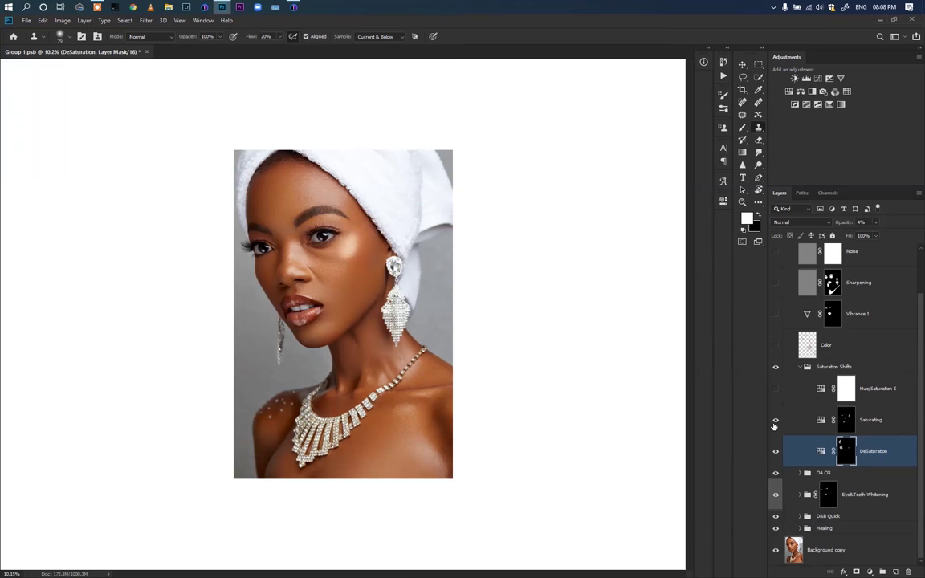
mouse_move(337, 277)
left_mouse_down()
mouse_move(407, 275)
mouse_move(425, 289)
mouse_move(400, 291)
mouse_move(407, 296)
mouse_move(448, 207)
left_mouse_up()
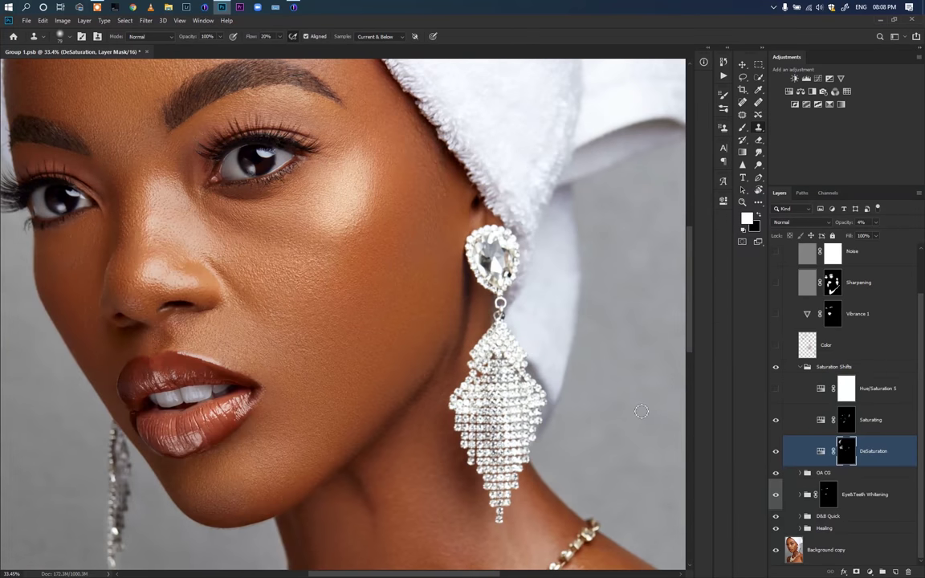
key("alt+bracketright")
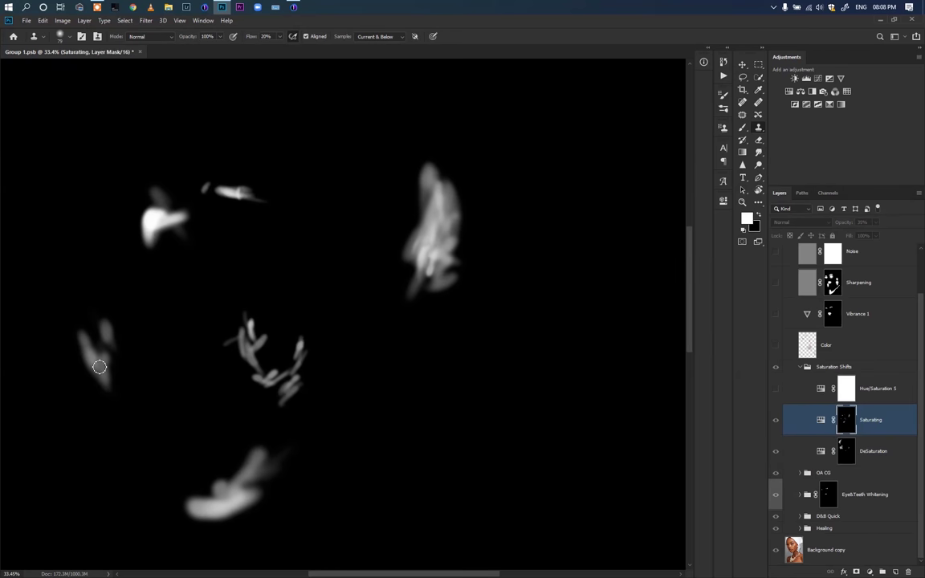
- Leave the Saturating mask view and zoom out to the full-colour portrait
left_click(845, 419, "alt")
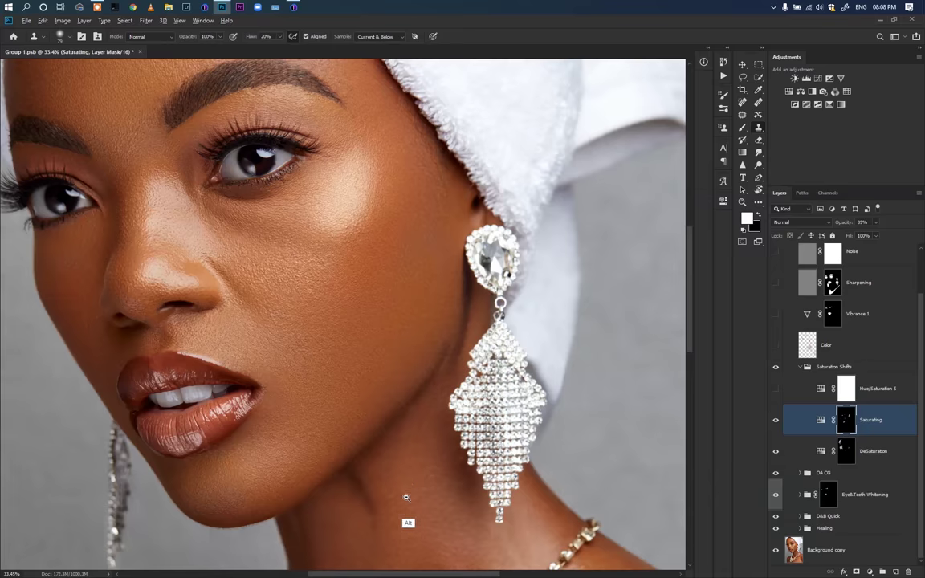
scroll(351, 475, "down", 5)
scroll(351, 476, "up", 2)
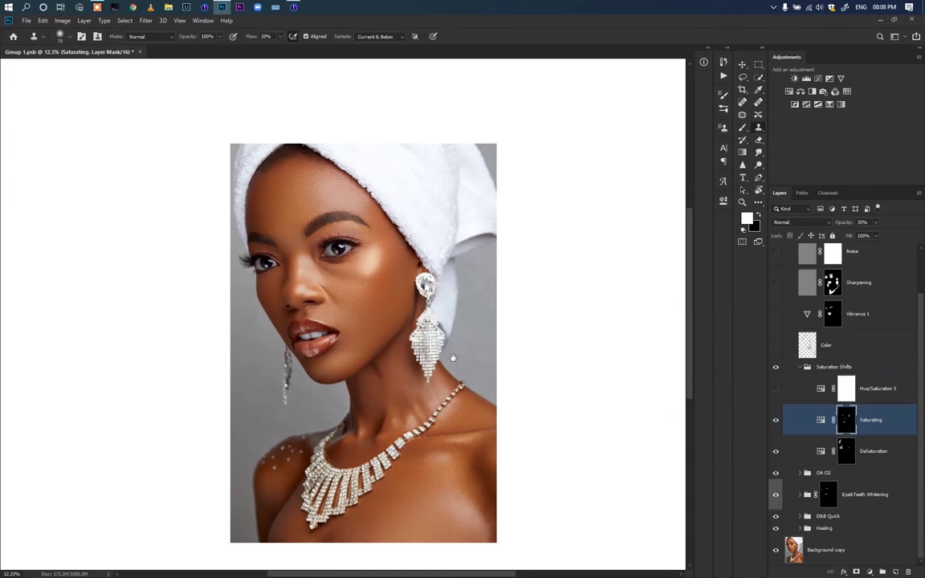
scroll(424, 455, "down", 1)
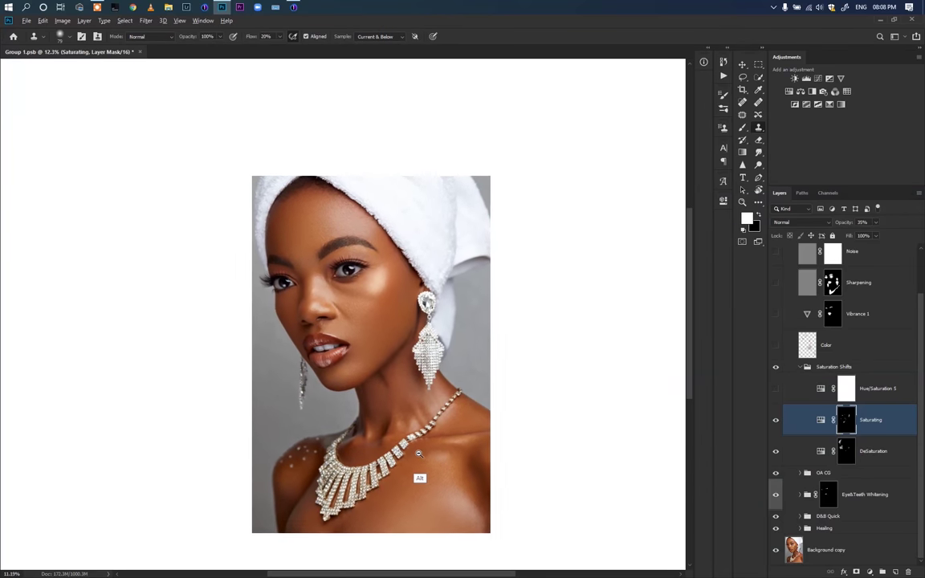
scroll(419, 454, "down", 1)
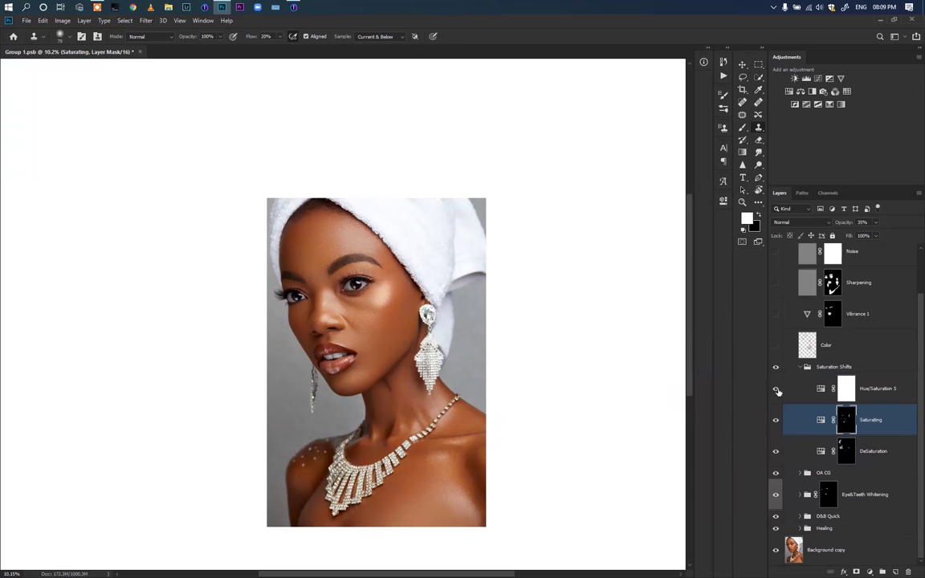
- Open the Hue/Saturation 5 settings and browse the colour ranges of it and Saturating
double_click(819, 391)
left_click(630, 243)
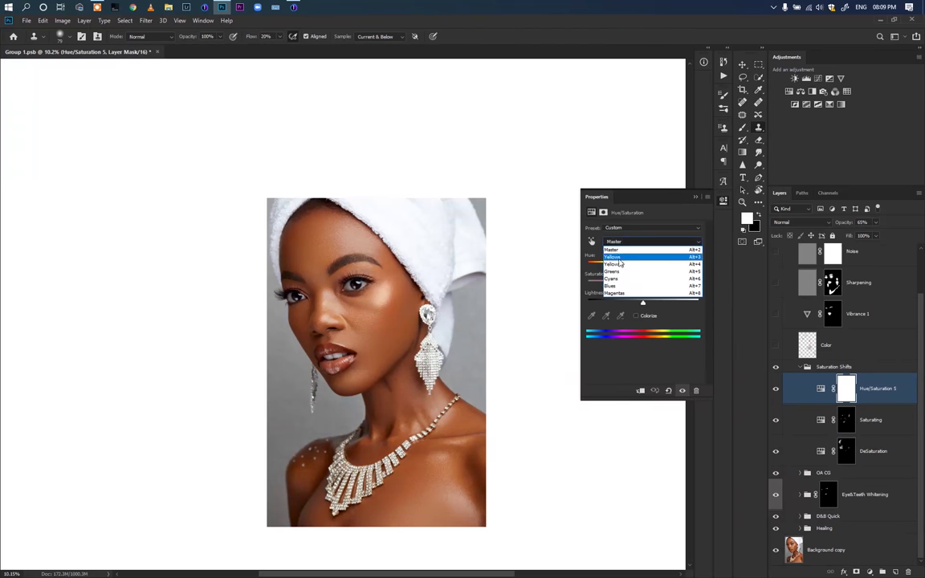
left_click(819, 420)
left_click(820, 423)
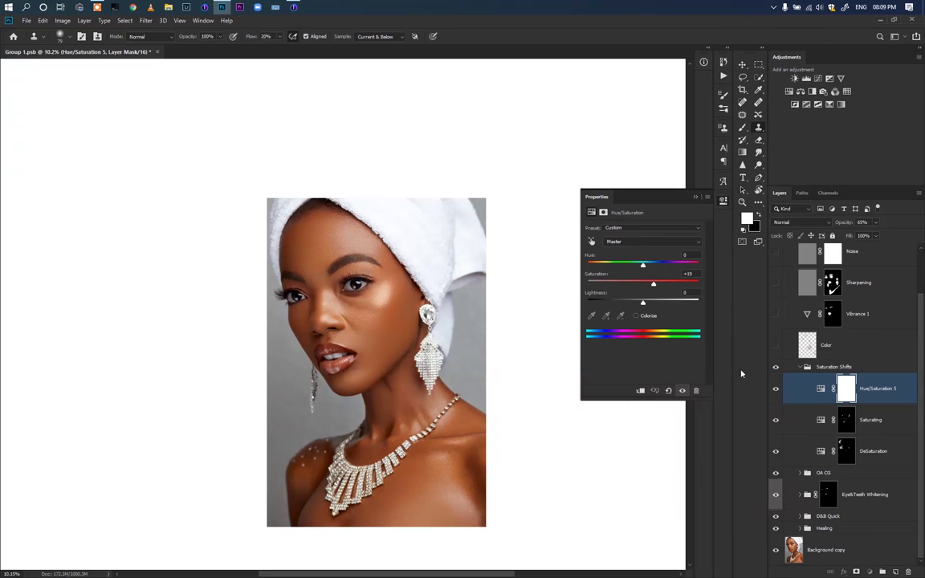
left_click(626, 242)
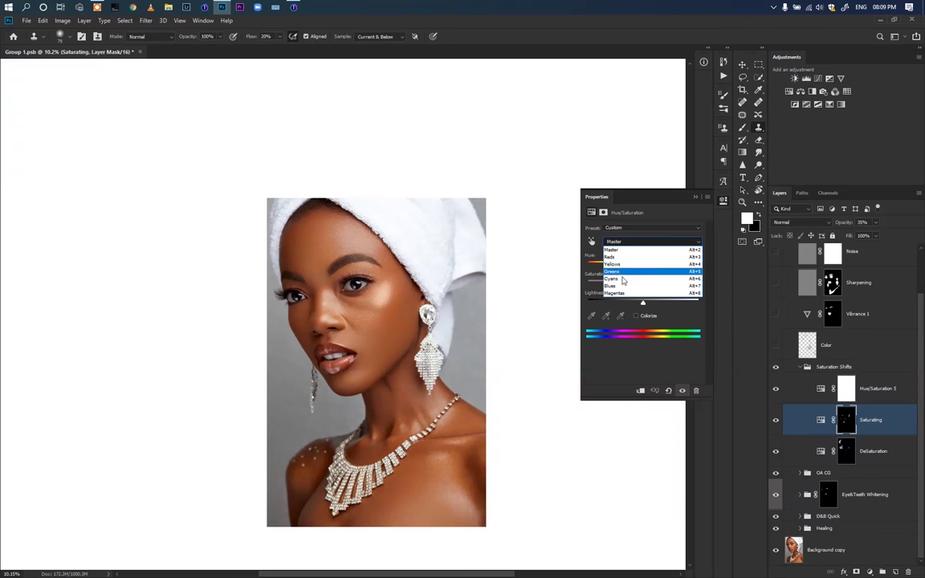
left_click(819, 389)
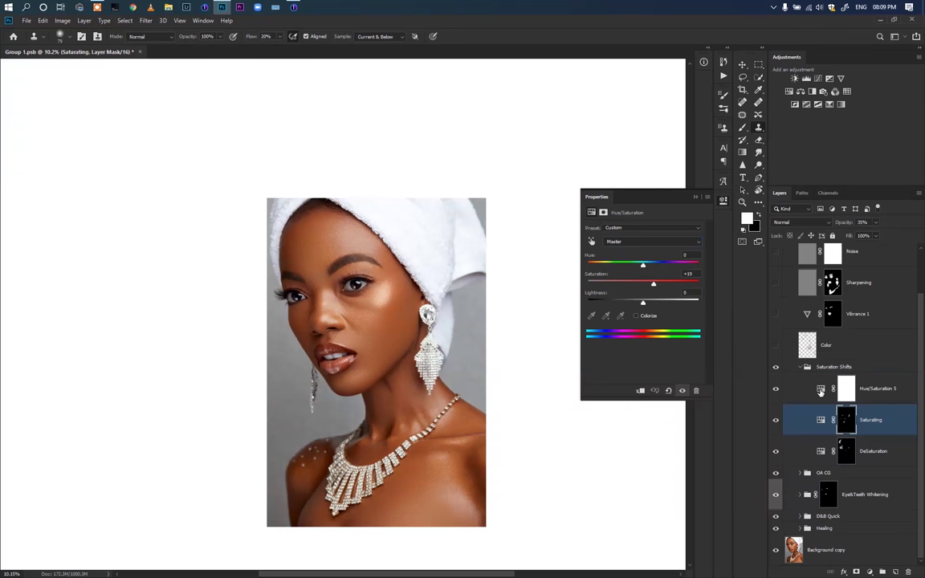
left_click(821, 391)
- Choose the Yellows range, test saturation at +42, and check the face and necklace
left_click(626, 242)
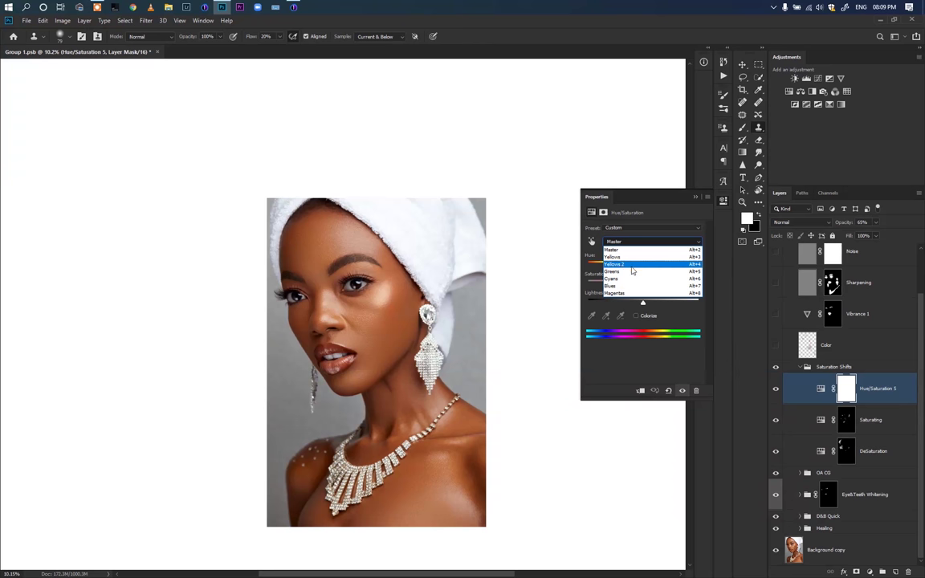
left_click(621, 257)
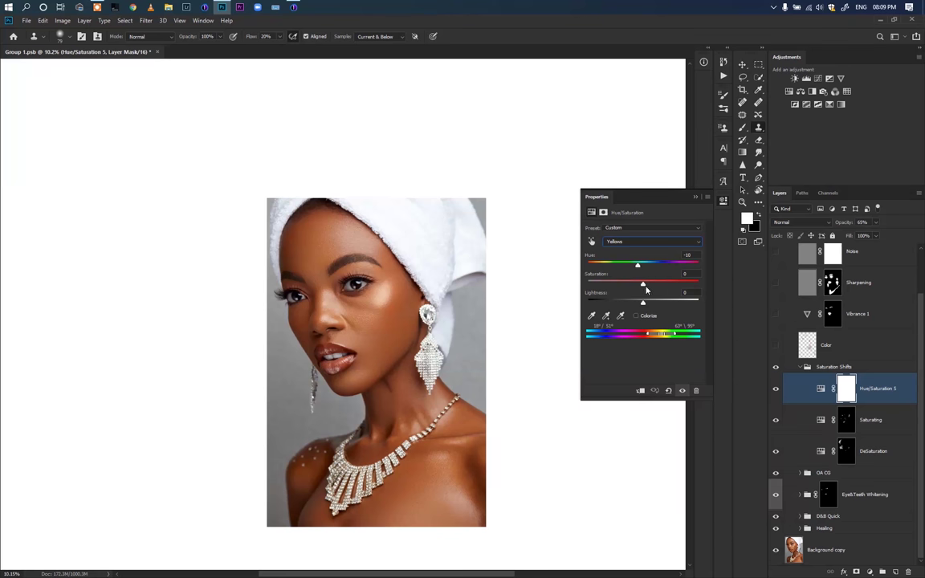
left_click_drag(665, 288, 710, 276)
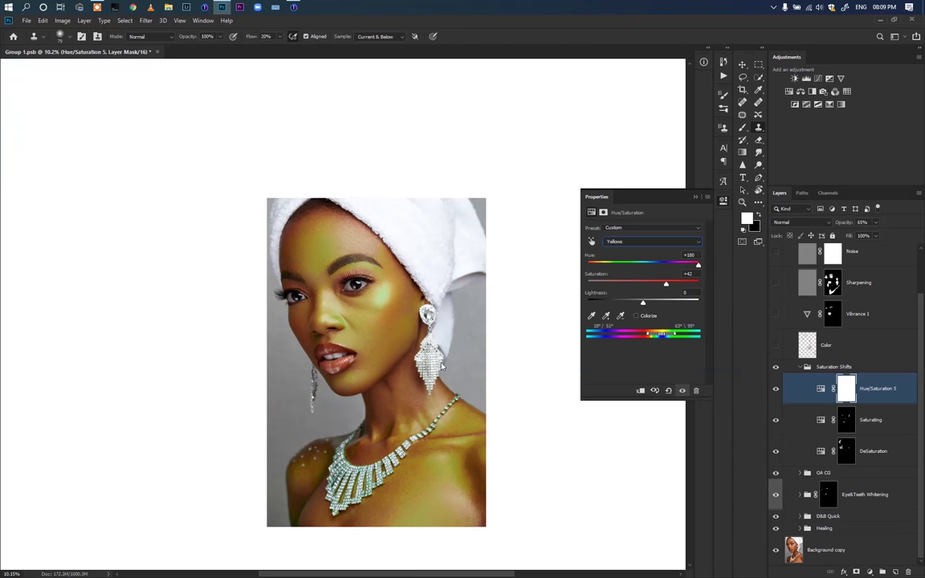
scroll(353, 280, "up", 3)
left_click_drag(395, 304, 419, 240)
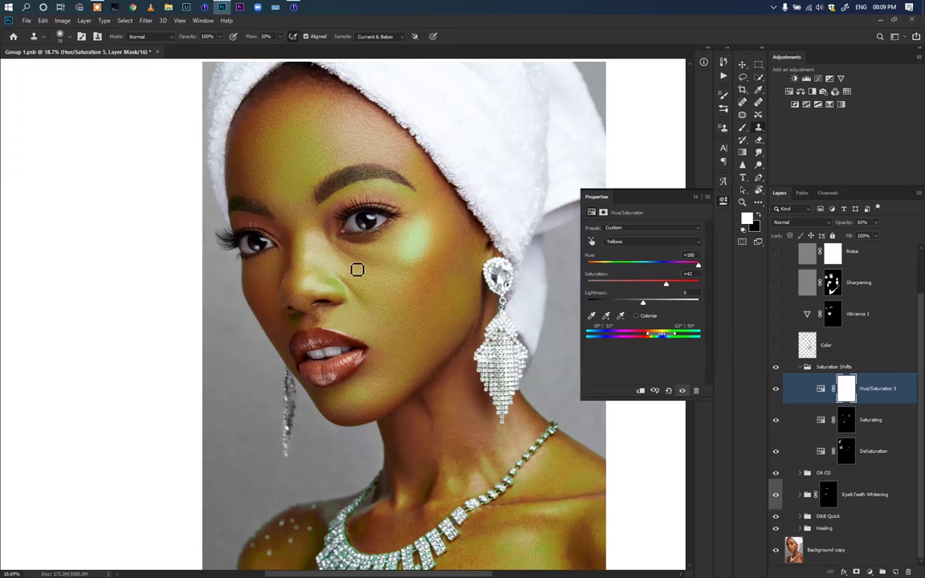
left_click_drag(400, 265, 377, 186)
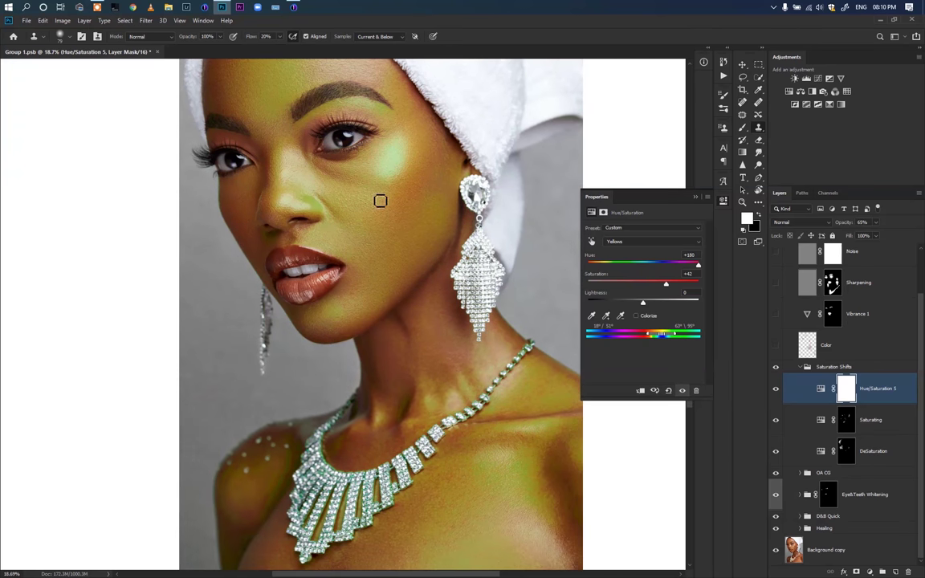
left_click_drag(418, 308, 375, 196)
left_click_drag(418, 270, 405, 317)
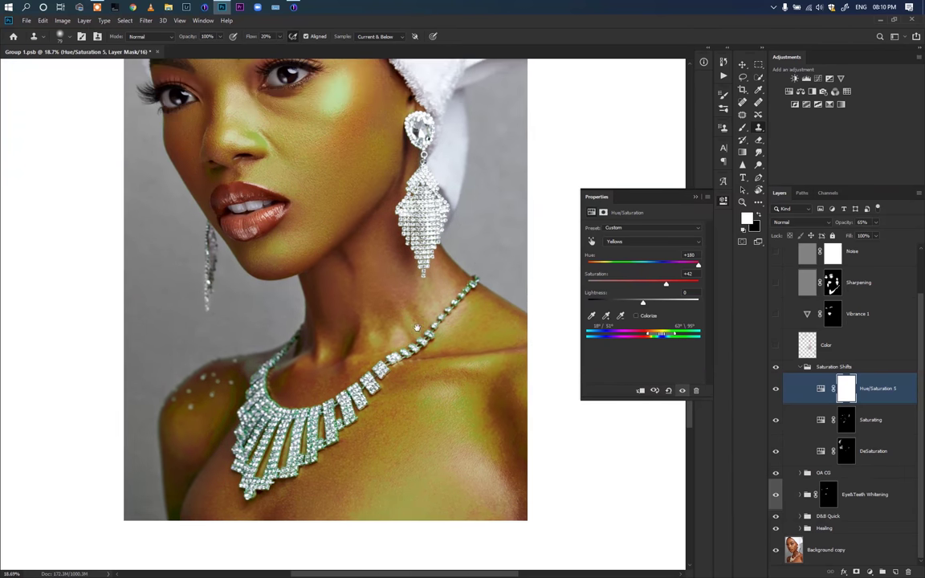
left_click_drag(383, 283, 386, 322)
- Set Yellows Hue to -10 and Saturation to 0, then fold Saturation Shifts
left_click(695, 256)
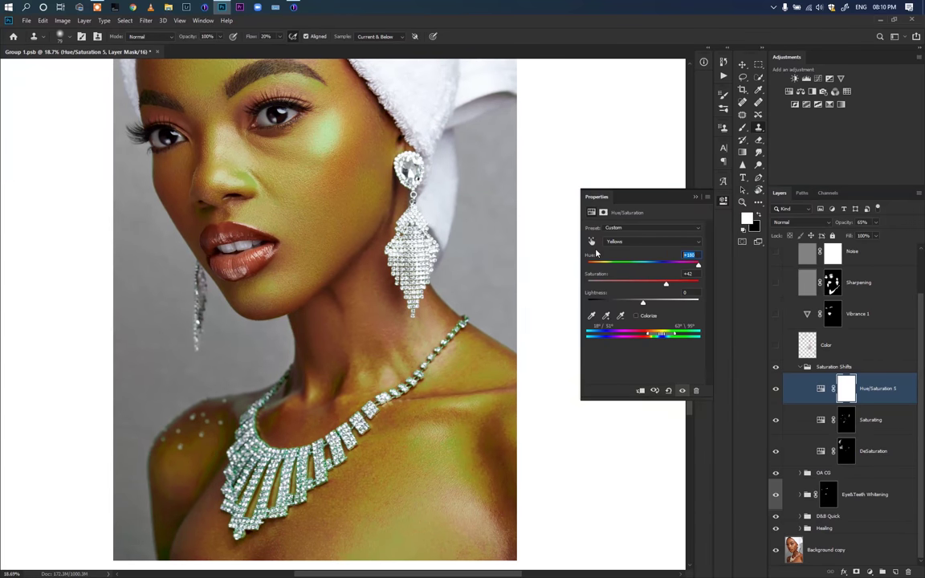
type("-10")
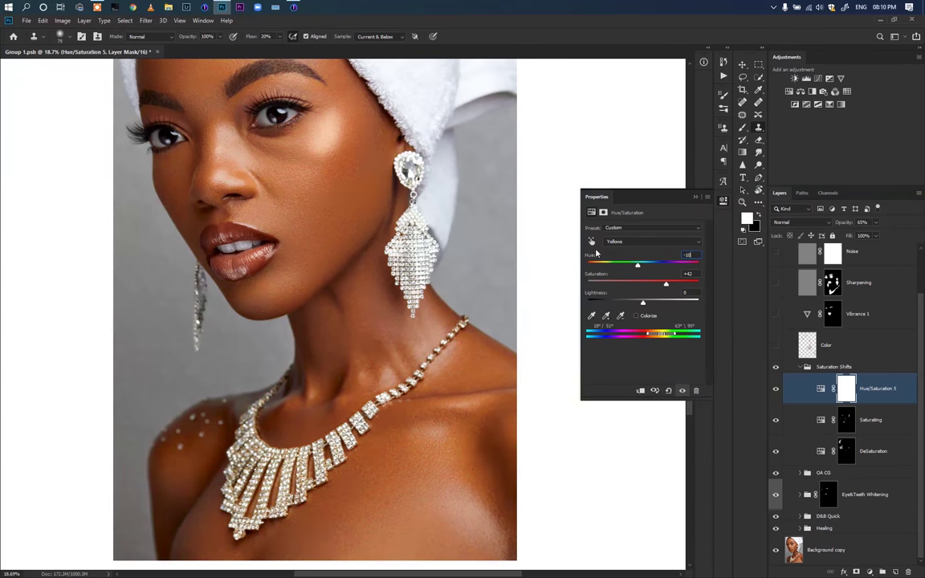
left_click(697, 274)
type("0")
scroll(335, 382, "down", 3)
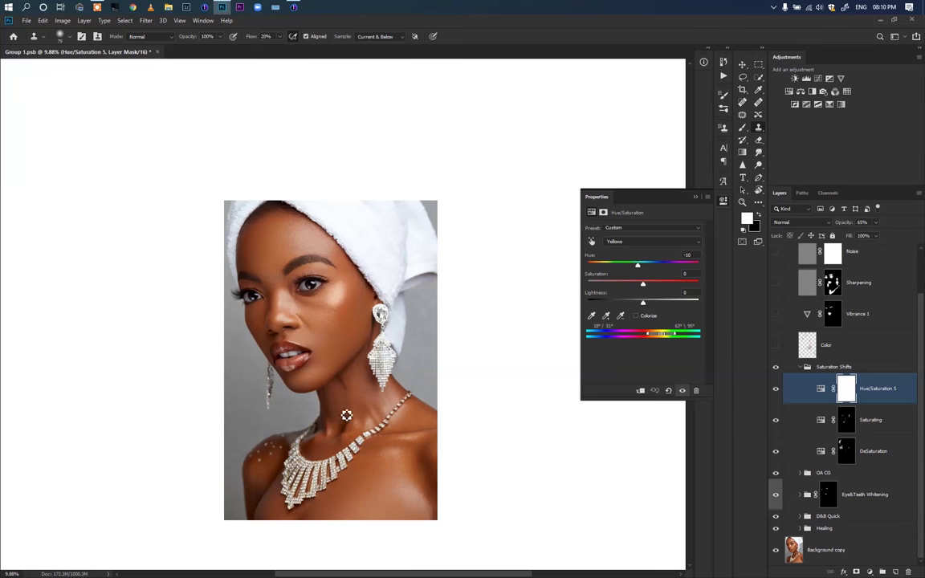
left_click(806, 367)
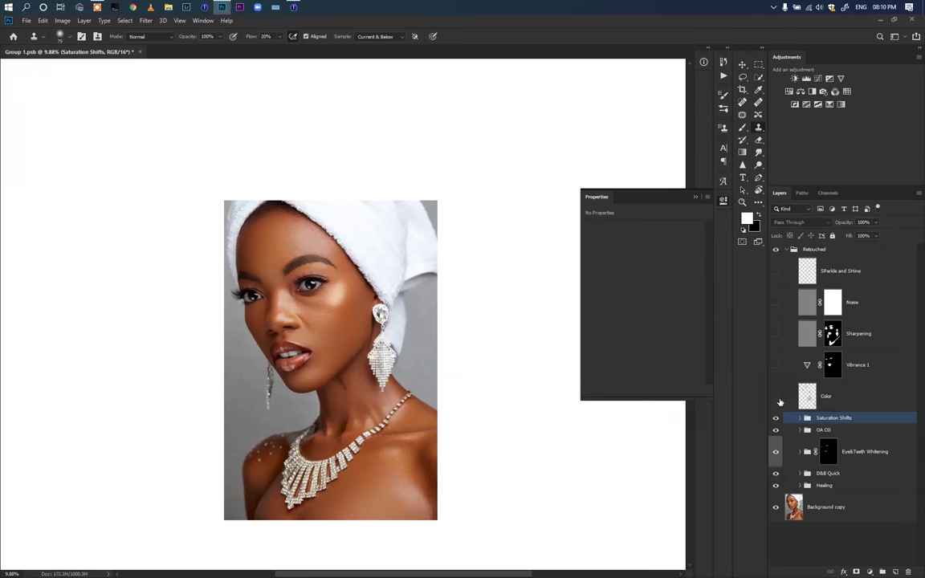
- Solo the Color layer and Saturation Shifts group, then re-enable the lower retouching layers
left_click(776, 397, "alt")
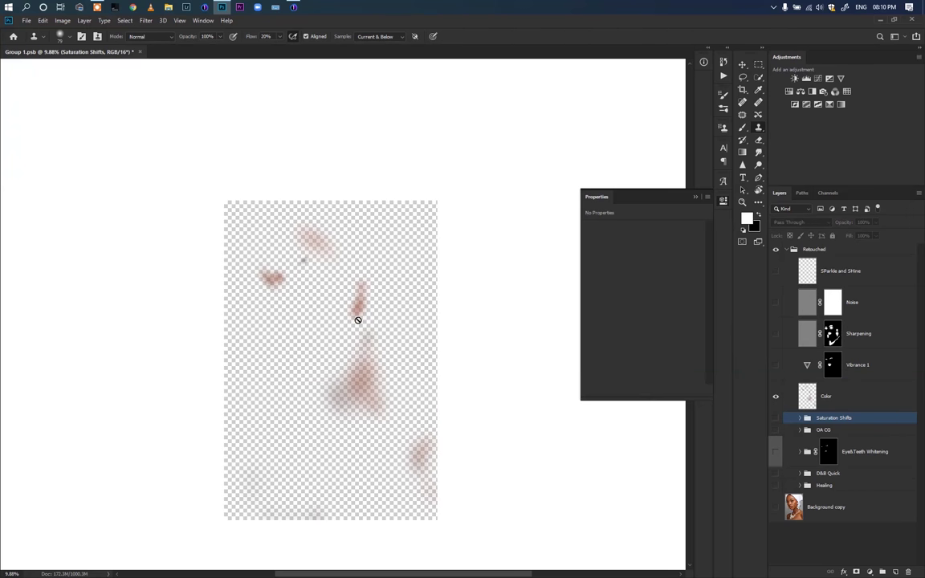
left_click(776, 418, "alt")
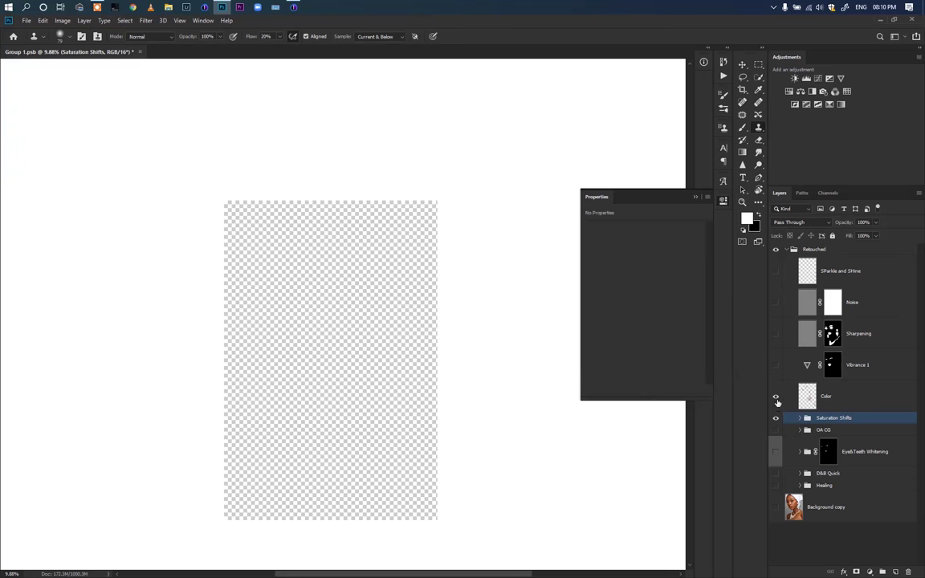
left_click(776, 418, "alt")
mouse_move(776, 434)
left_mouse_down()
mouse_move(775, 486)
mouse_move(780, 479)
left_mouse_up()
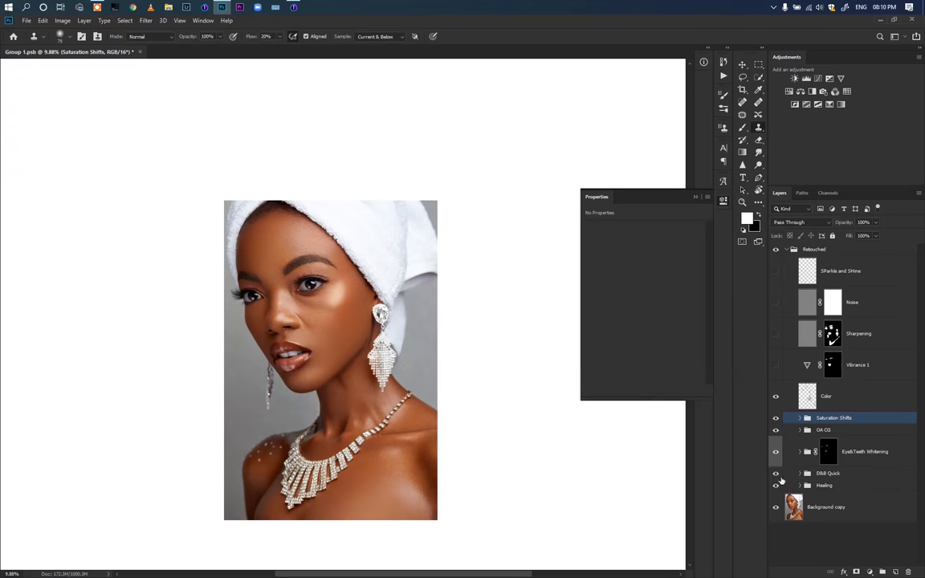
- Select the Color layer and compare it alone against the full portrait
left_click(807, 402)
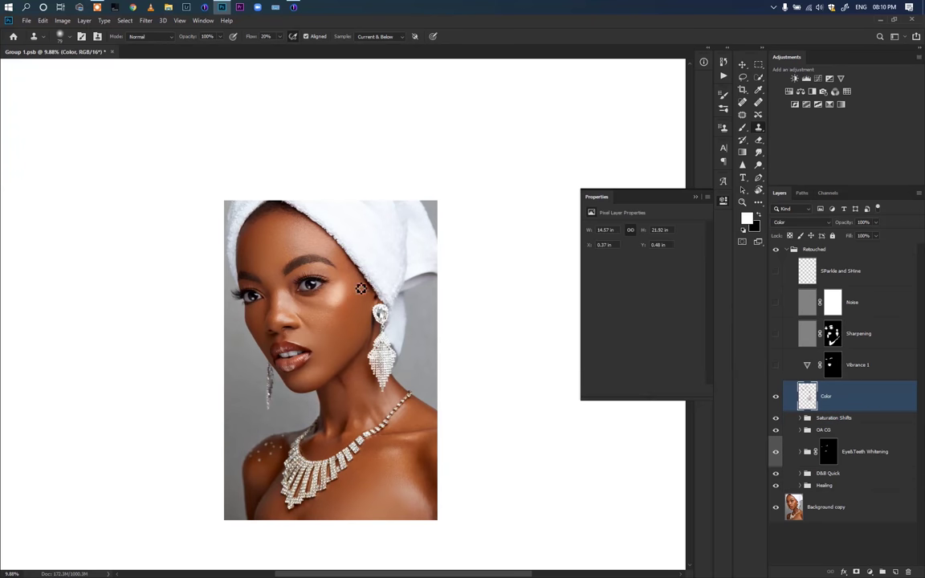
left_click(776, 397, "alt")
left_click(776, 396, "alt")
left_click(776, 397, "alt")
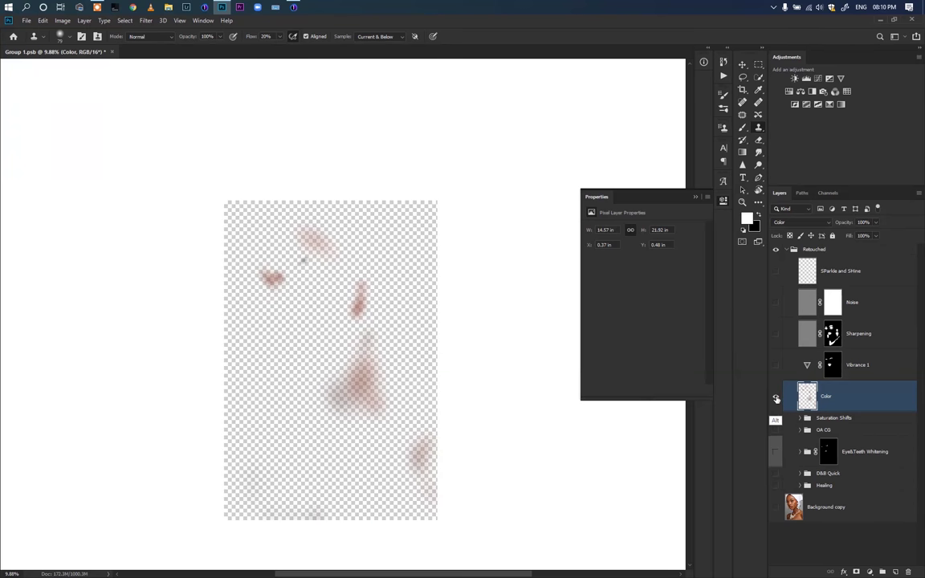
left_click(776, 397, "alt")
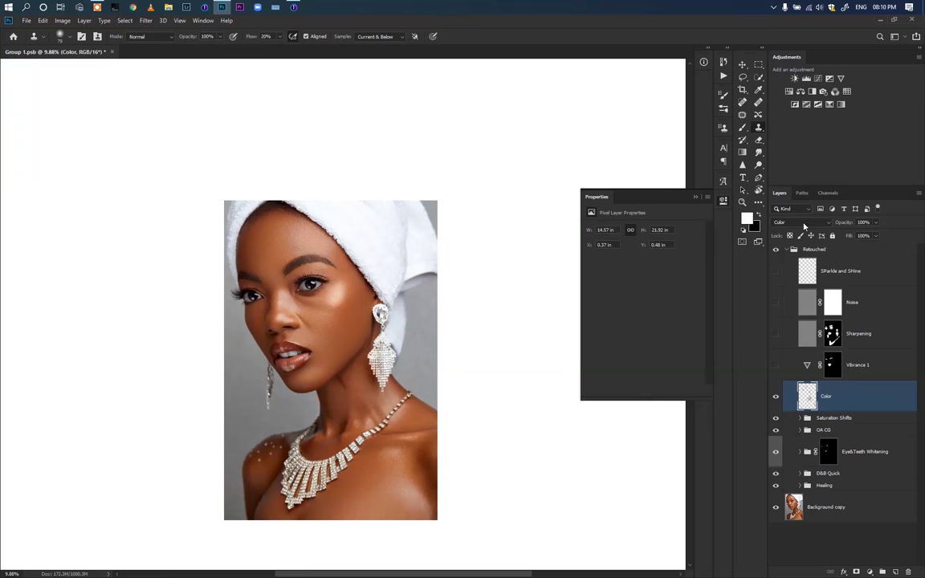
key("b")
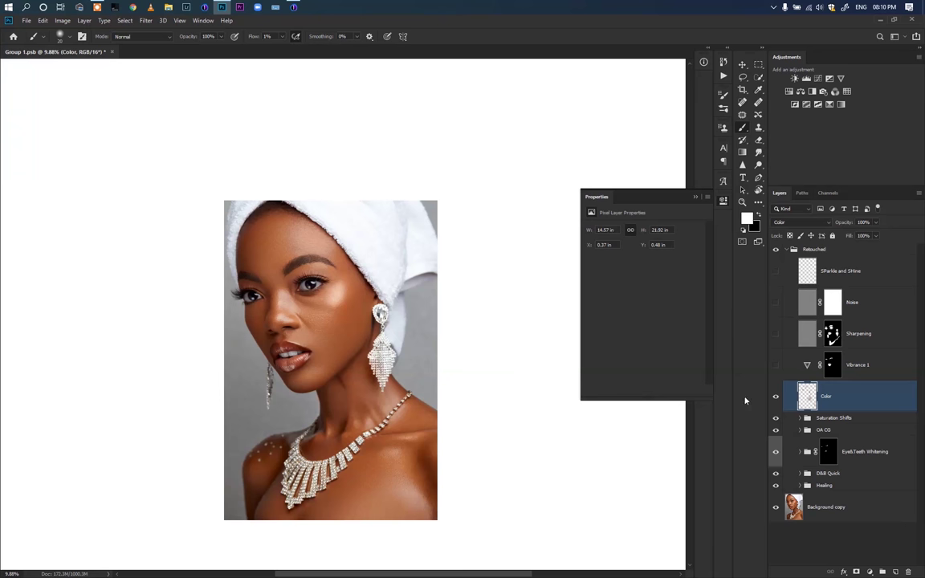
- Put away the Properties panel and view the Sharpening strokes alone, then restore all layers
left_click(776, 397)
left_click(797, 365)
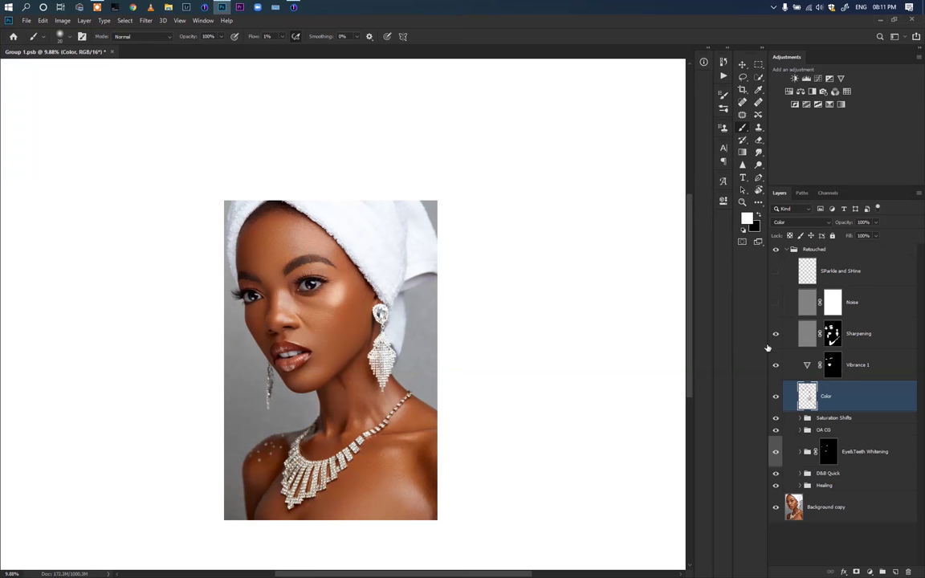
key("alt")
left_click(775, 336, "alt")
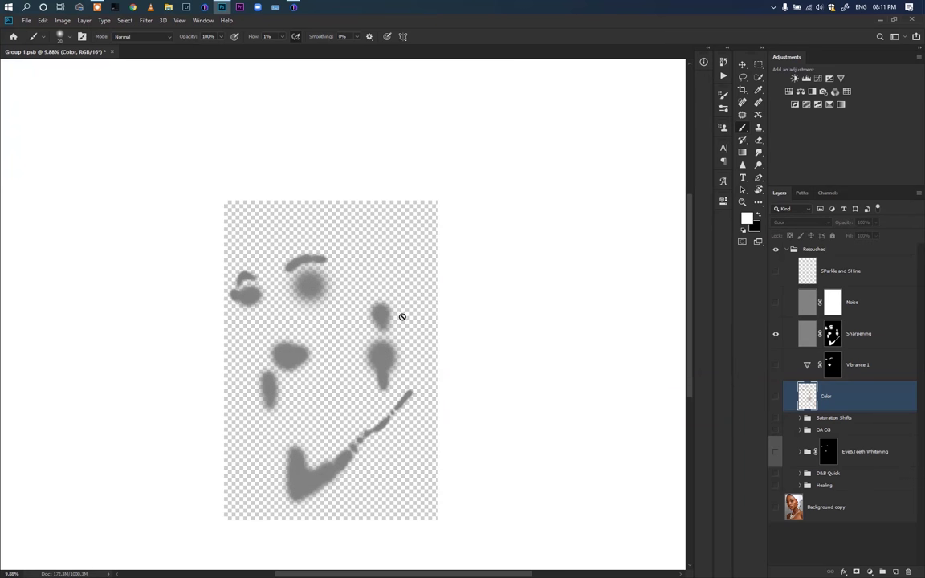
left_click(776, 335, "alt")
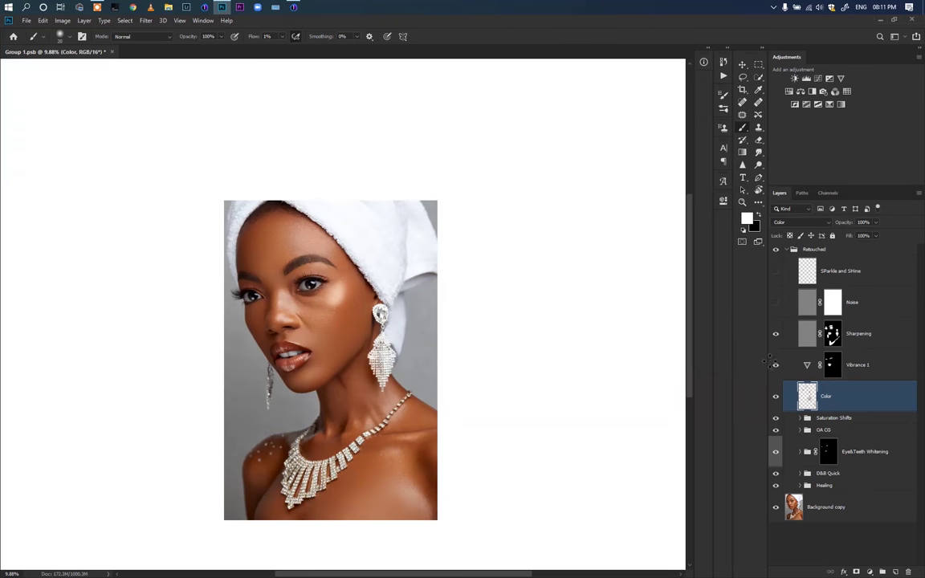
- Turn on the Noise and SParkle and SHine layers to add earring sparkles
left_click(776, 304)
left_click(776, 278)
key("alt")
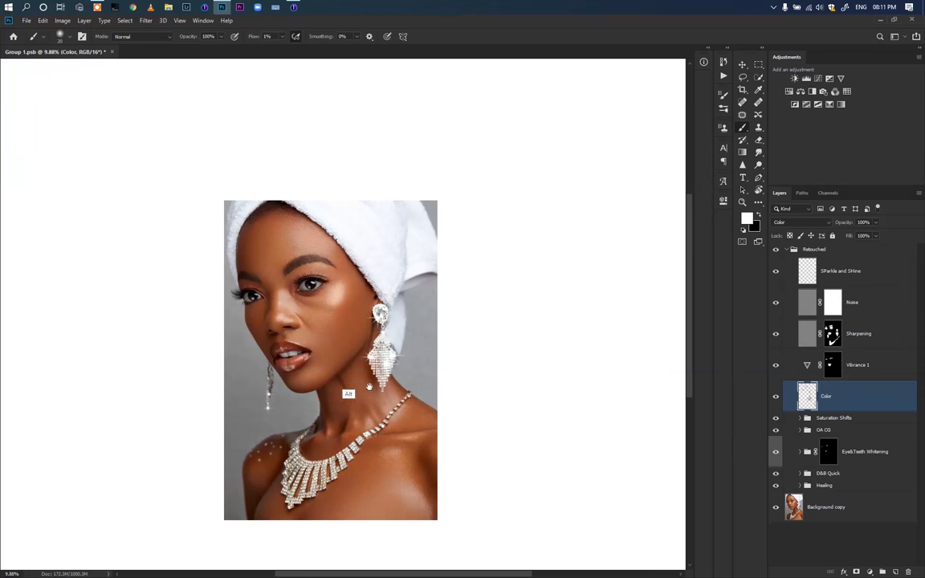
scroll(370, 385, "up", 8)
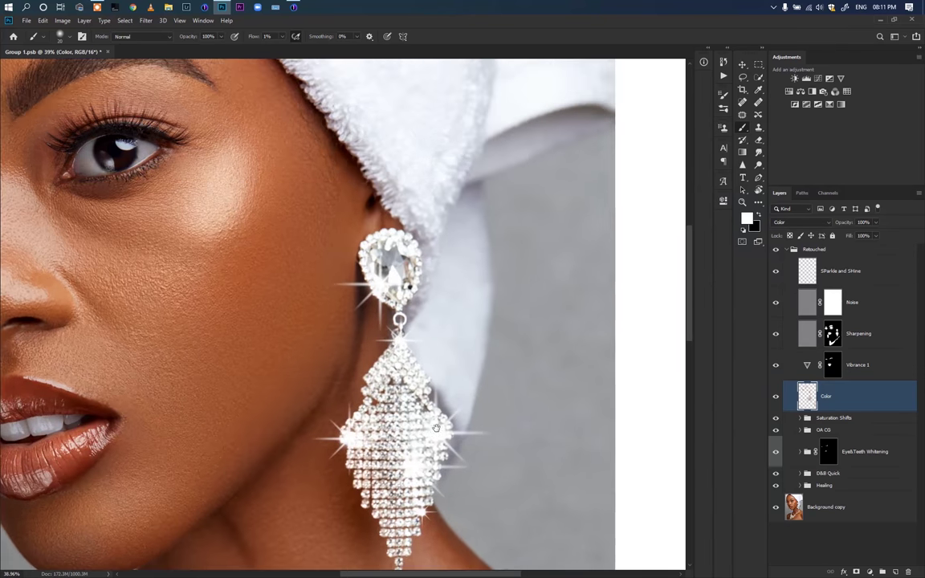
scroll(436, 428, "down", 6)
scroll(422, 441, "up", 4)
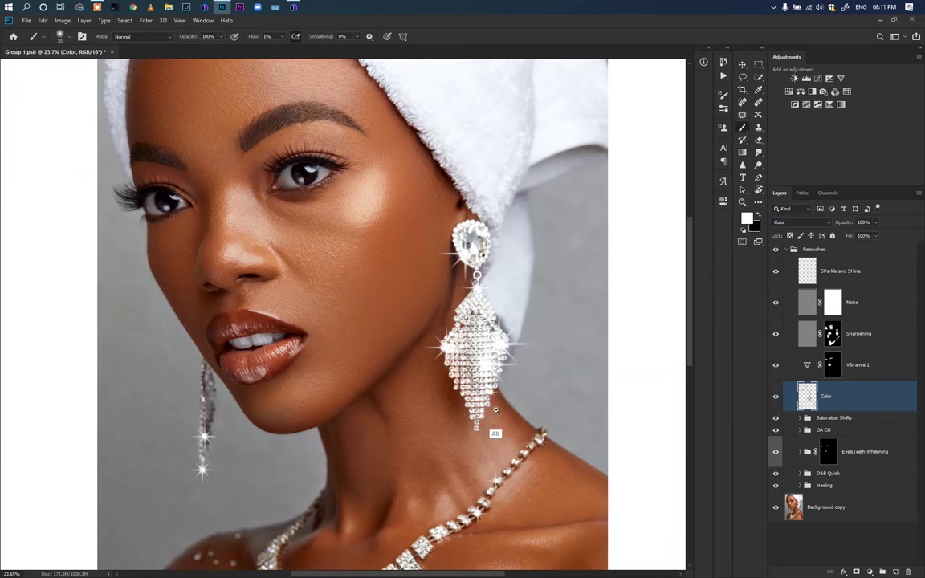
scroll(496, 411, "down", 5)
scroll(438, 437, "up", 4)
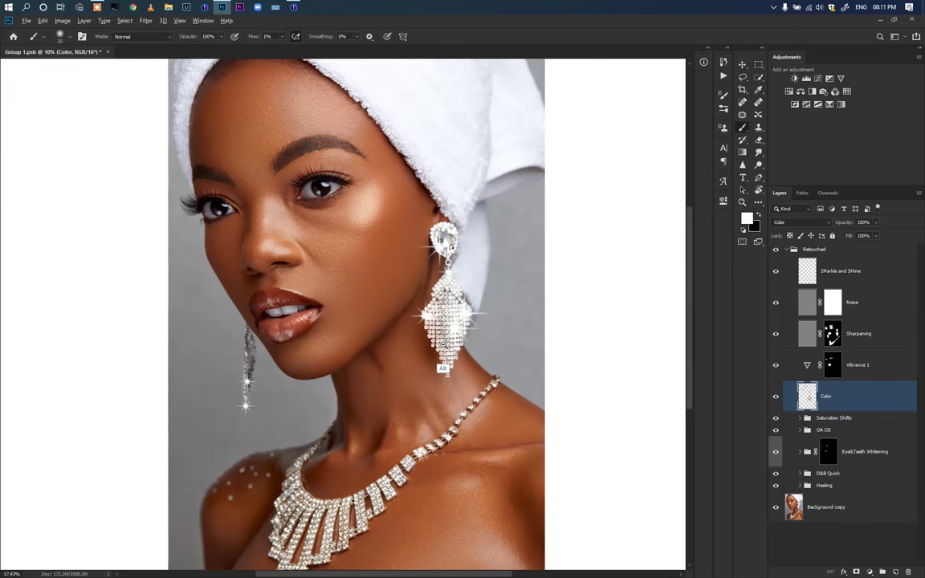
scroll(443, 346, "up", 6)
scroll(411, 343, "down", 7)
scroll(411, 342, "up", 2)
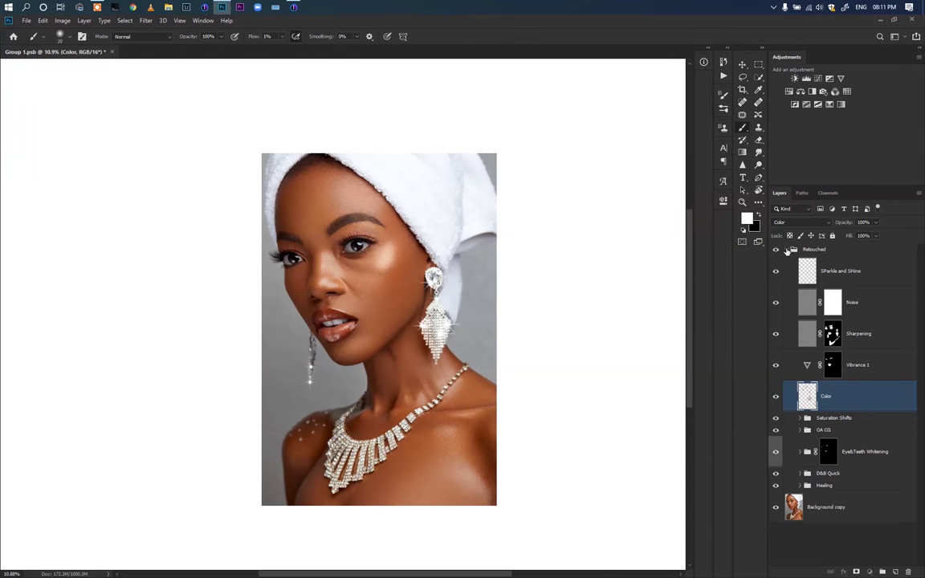
- Fold the Retouched group and compare before/after, ending with the retouch visible
left_click(787, 250)
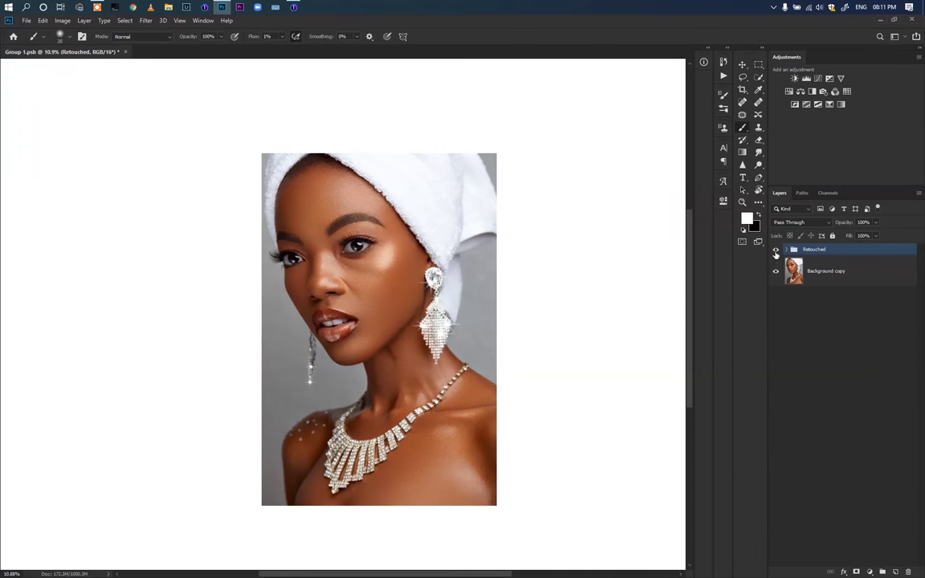
left_click(775, 251)
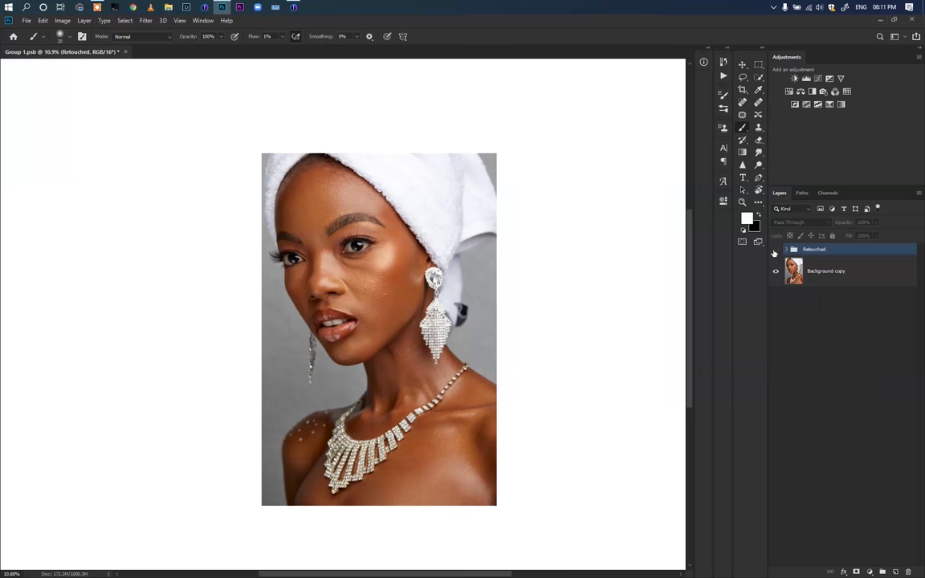
left_click(775, 249)
left_click(776, 250)
left_click(775, 250)
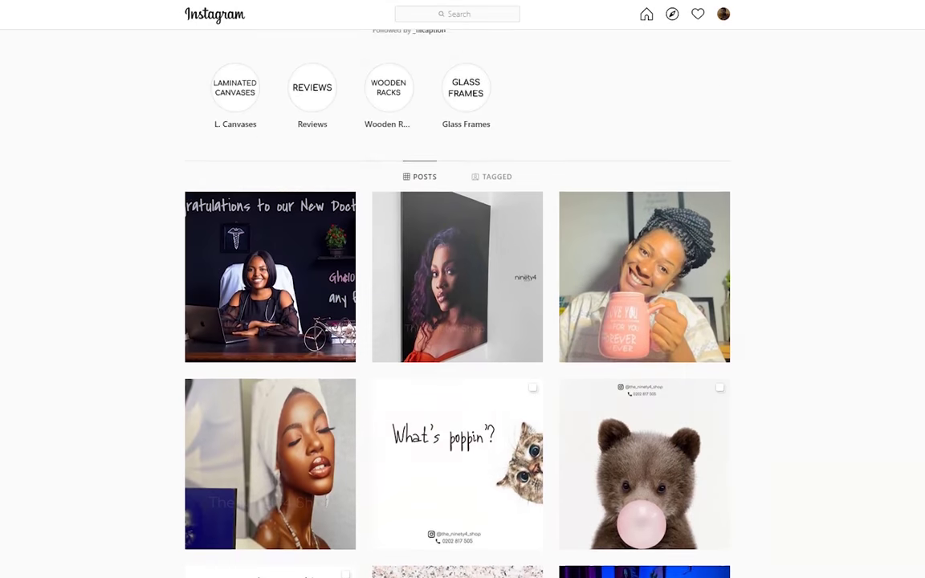
- Scroll down the print shop's profile grid and glance at its frame-sizes post
scroll(456, 321, "down", 5)
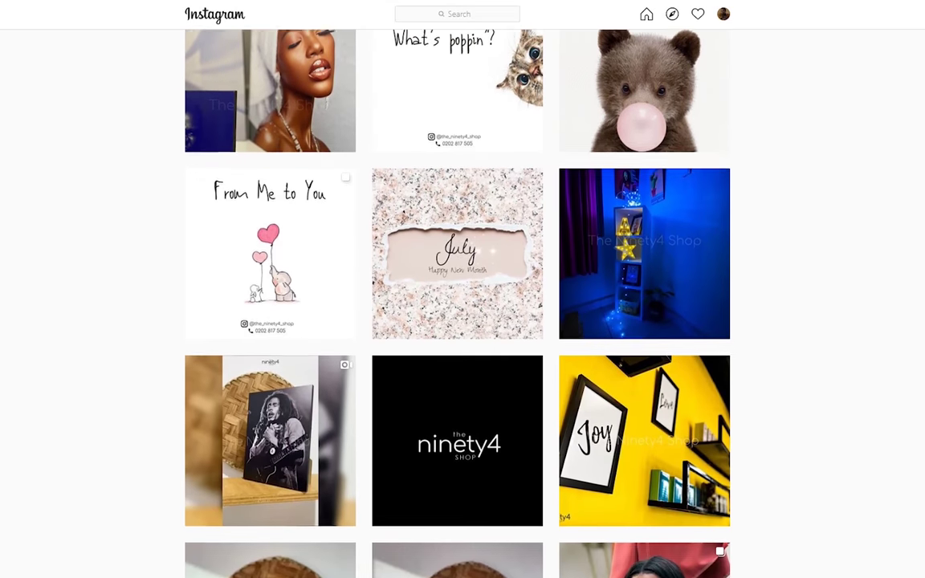
scroll(457, 321, "down", 8)
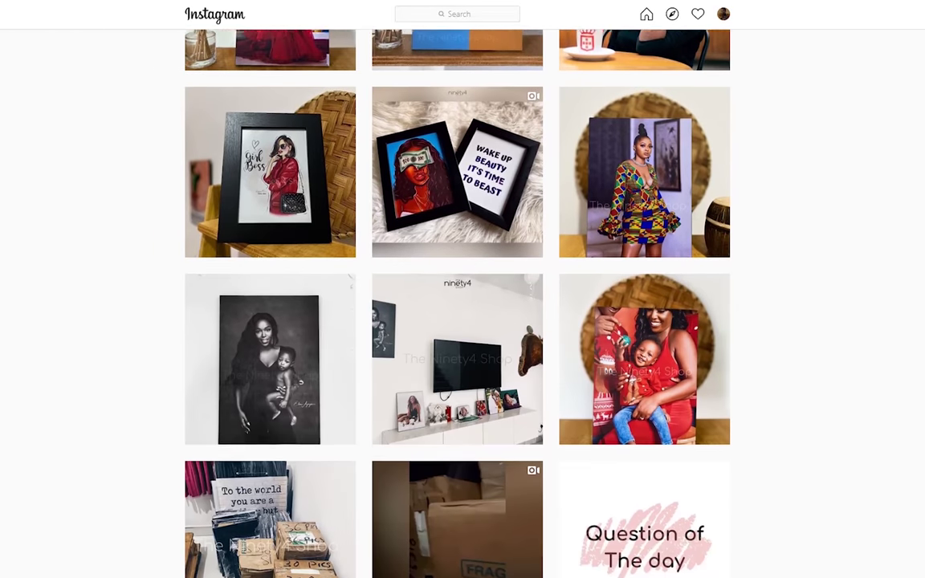
scroll(457, 321, "down", 10)
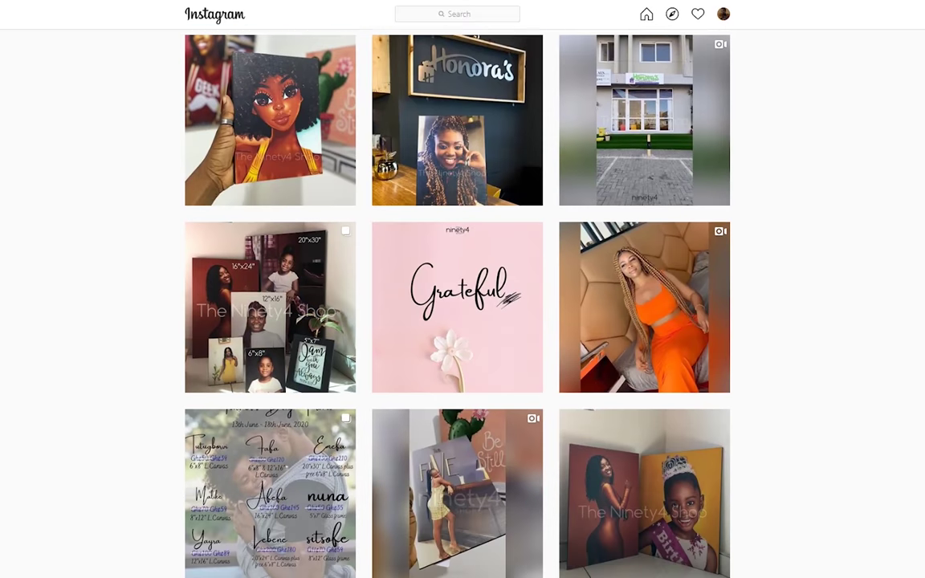
scroll(457, 321, "down", 1)
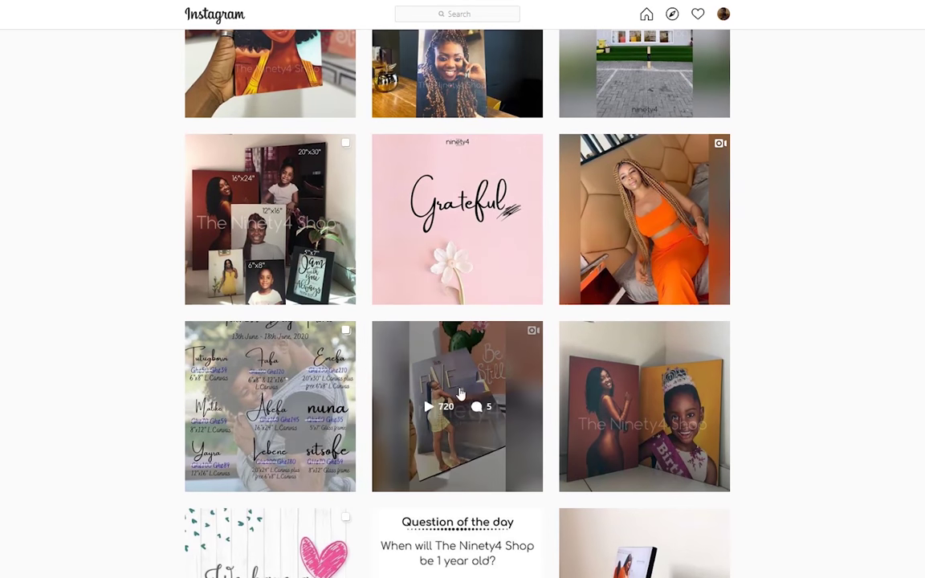
left_click(285, 262)
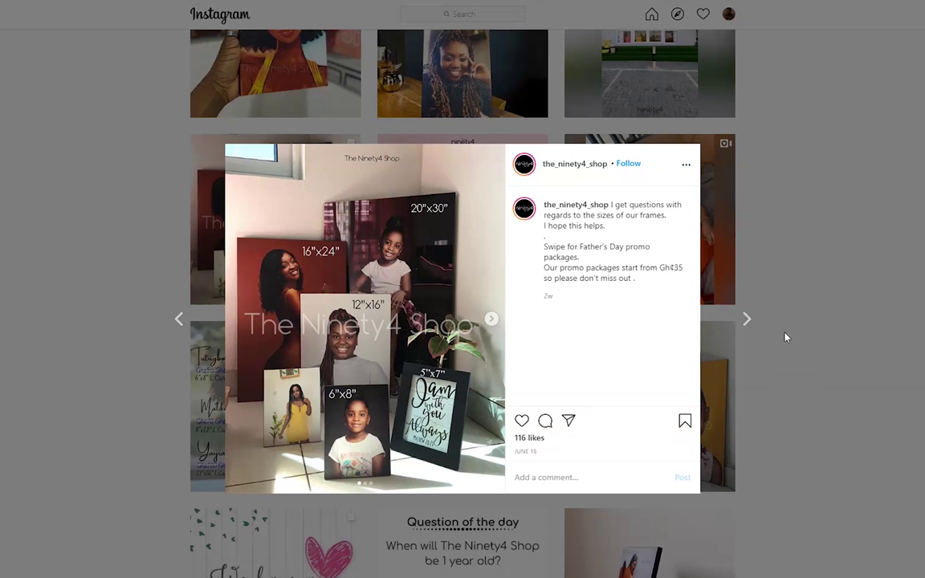
left_click(829, 318)
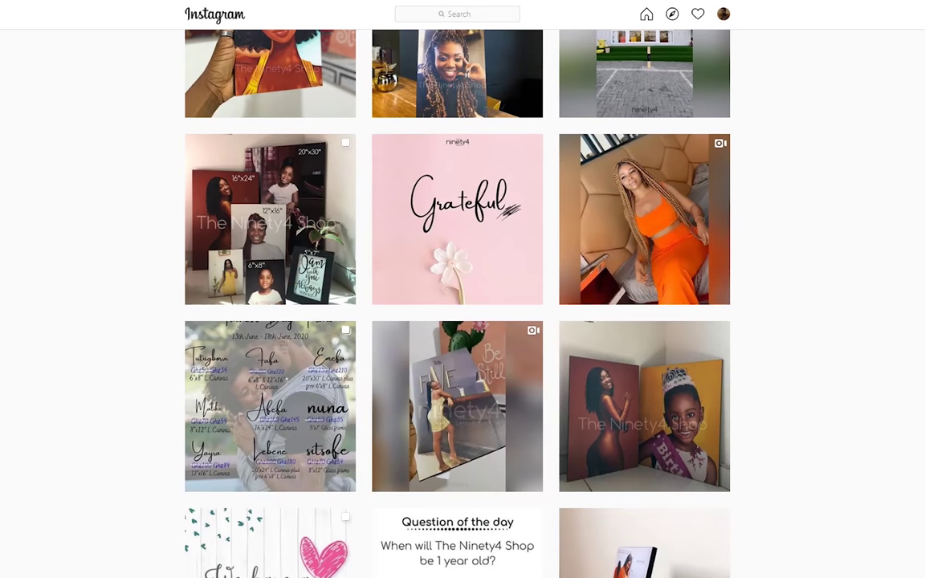
- Browse the grid again and open the post showing the towel portrait as a framed canvas
scroll(893, 347, "down", 4)
scroll(463, 321, "down", 3)
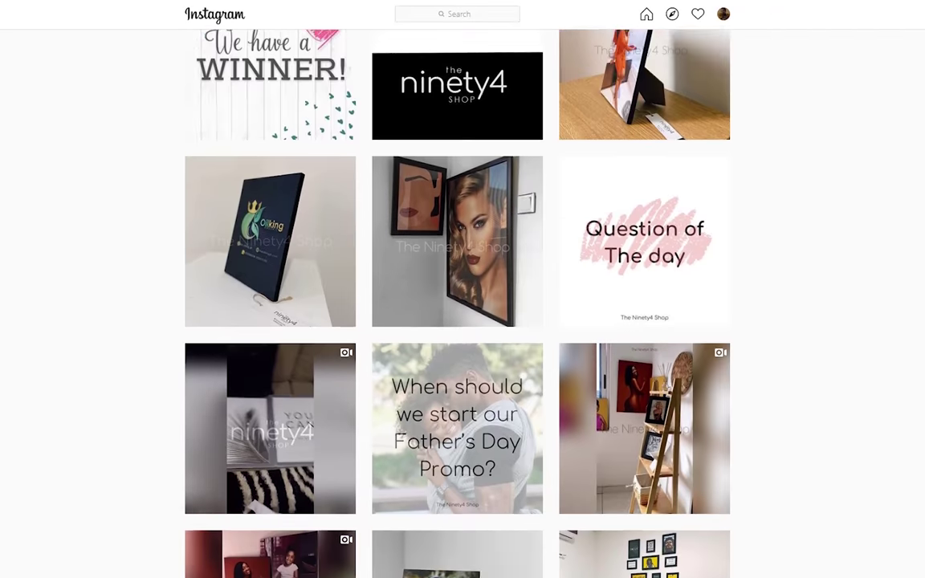
scroll(463, 322, "up", 20)
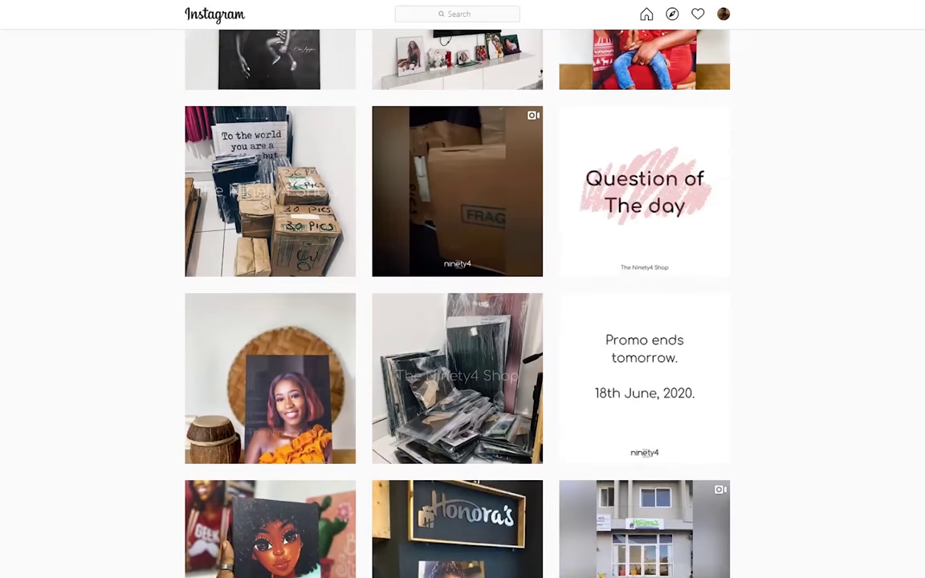
scroll(303, 169, "up", 7)
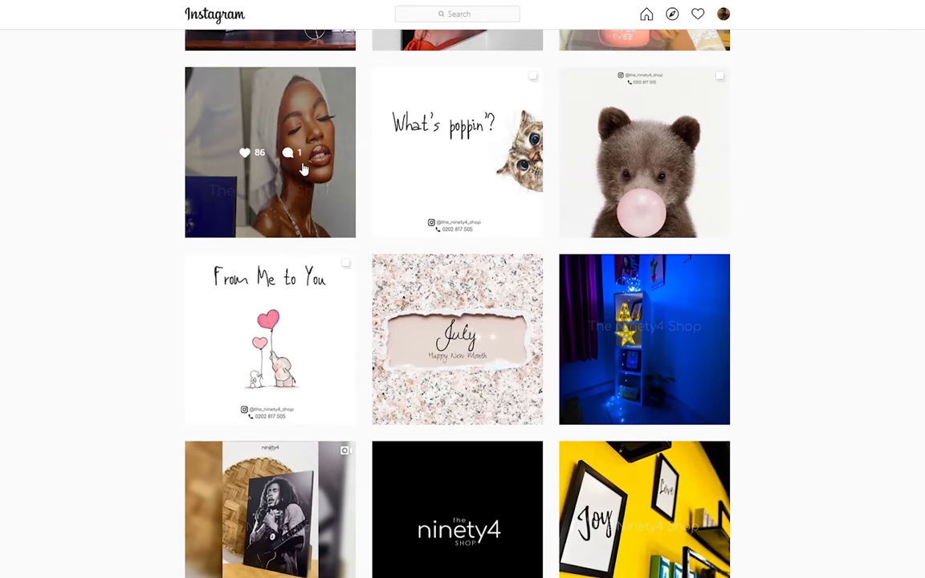
left_click(304, 192)
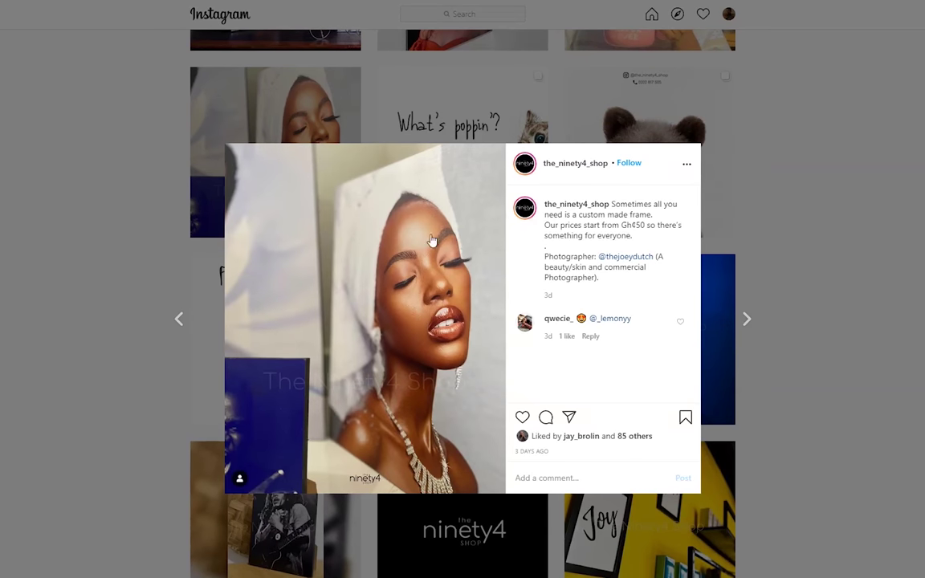
left_click(912, 196)
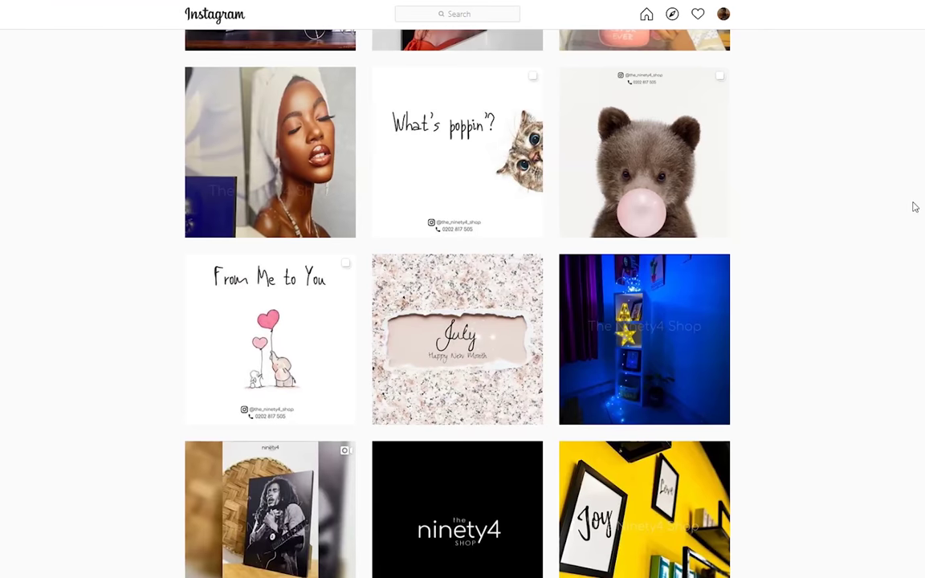